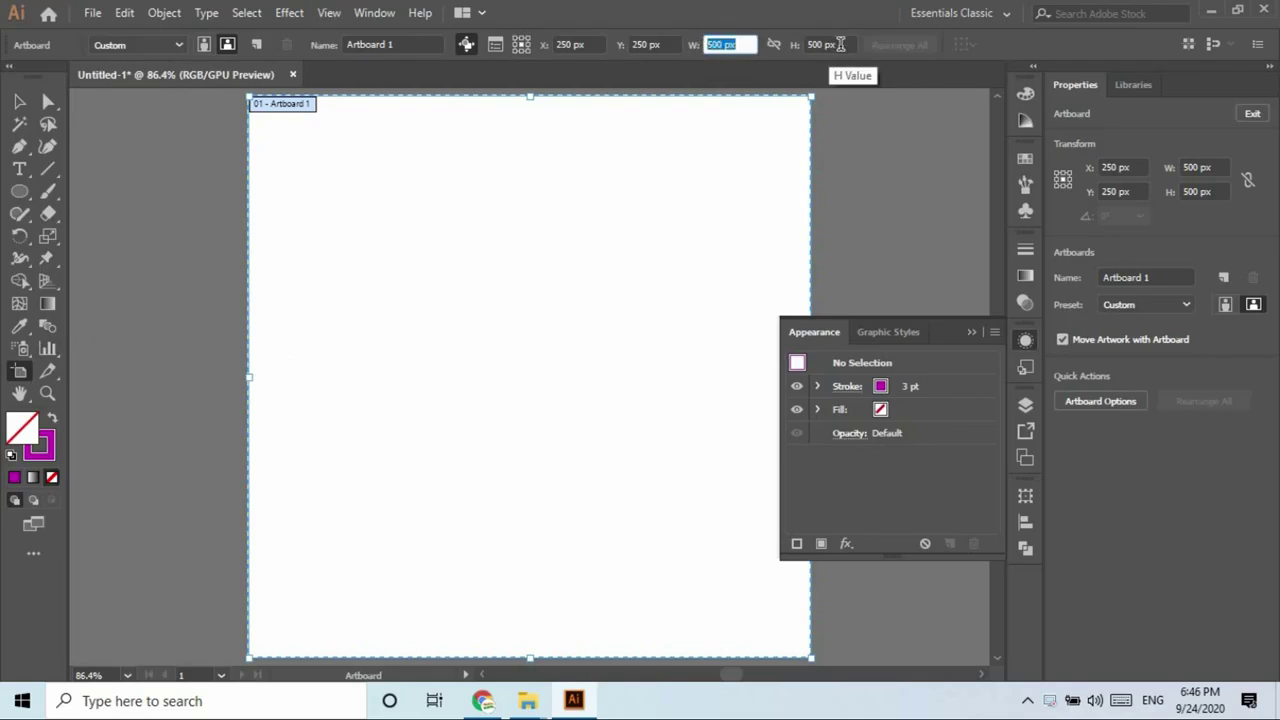
Hide the appearance settings and leave artboard editing.
key(Tab)
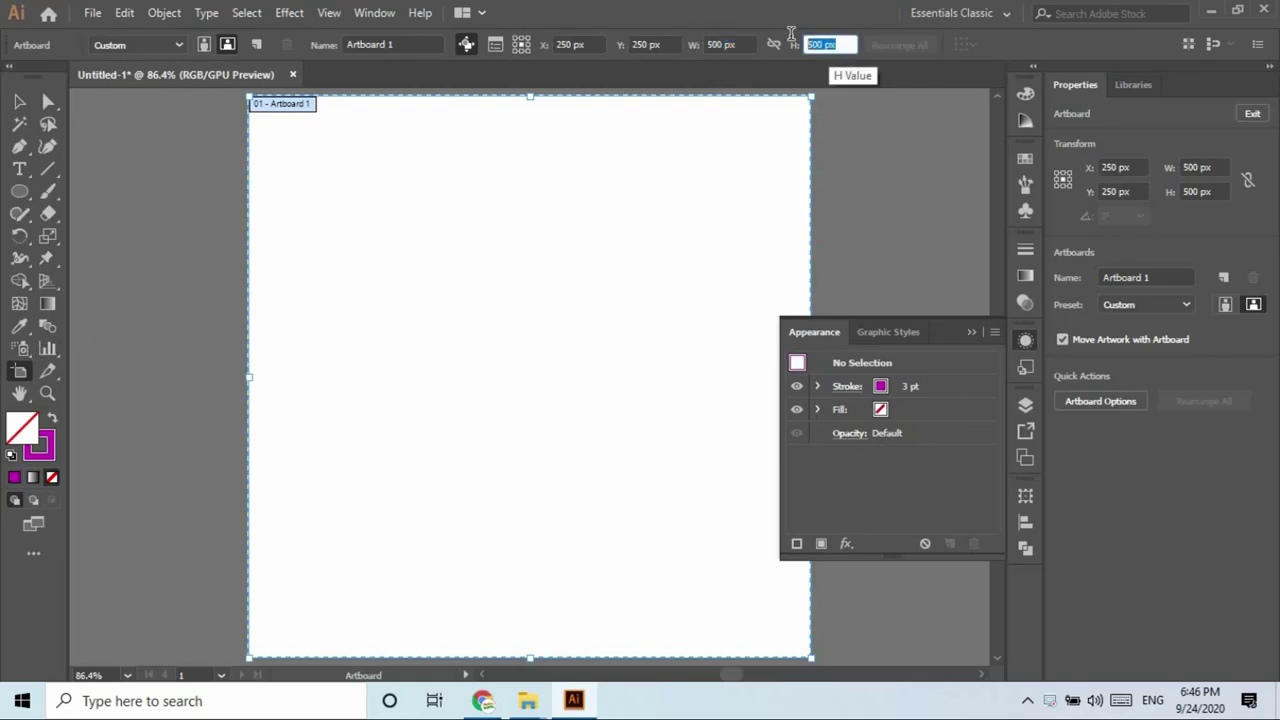
click(978, 336)
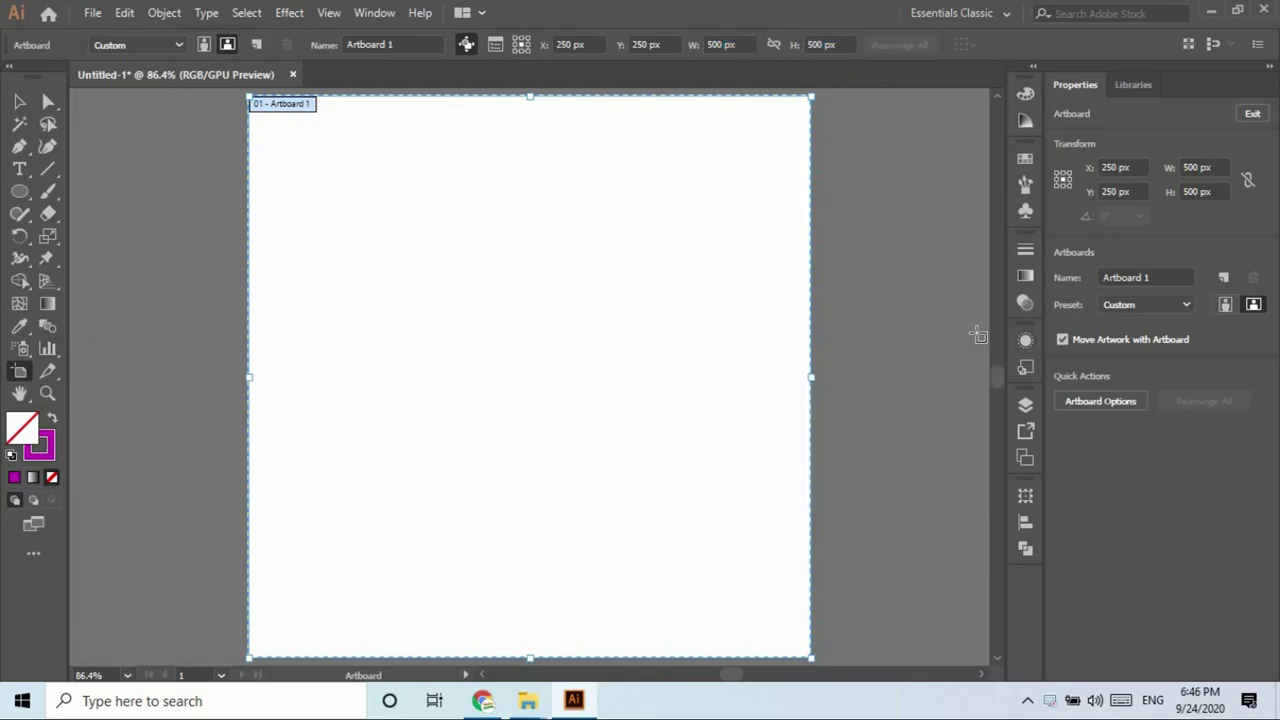
click(19, 101)
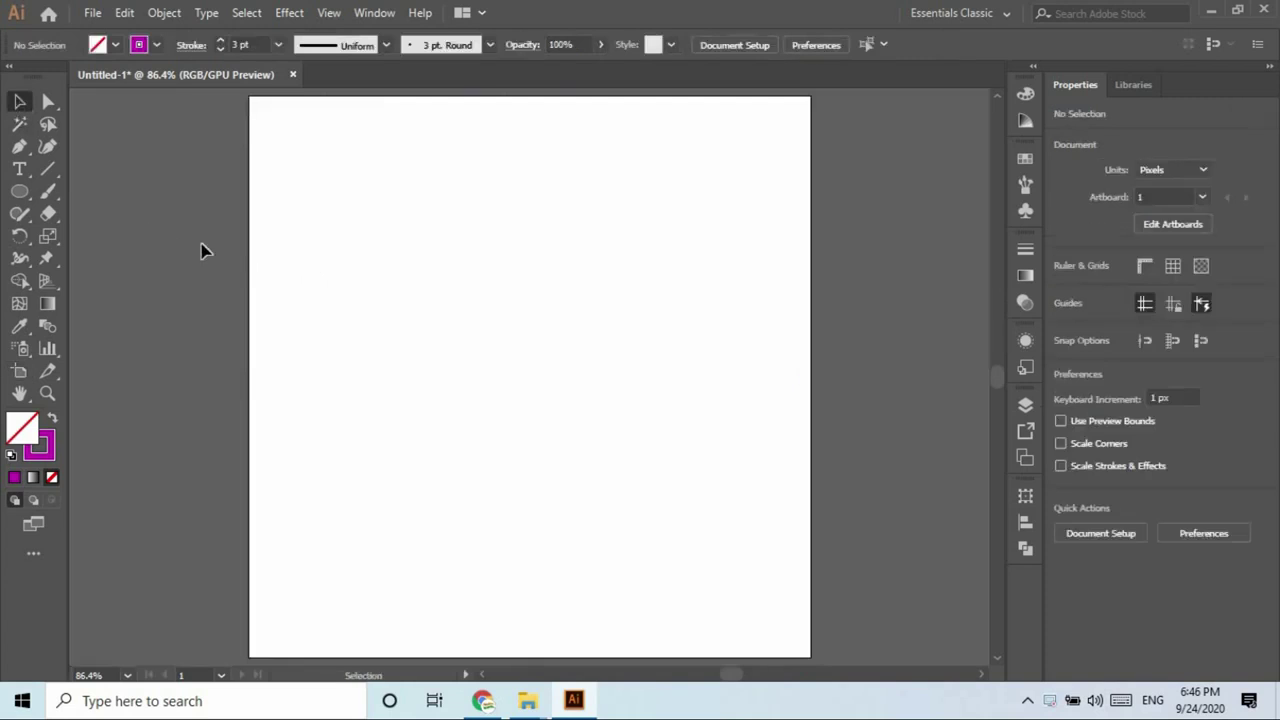
Draw a 200 px by 200 px circle on the artboard with the Ellipse tool.
click(20, 191)
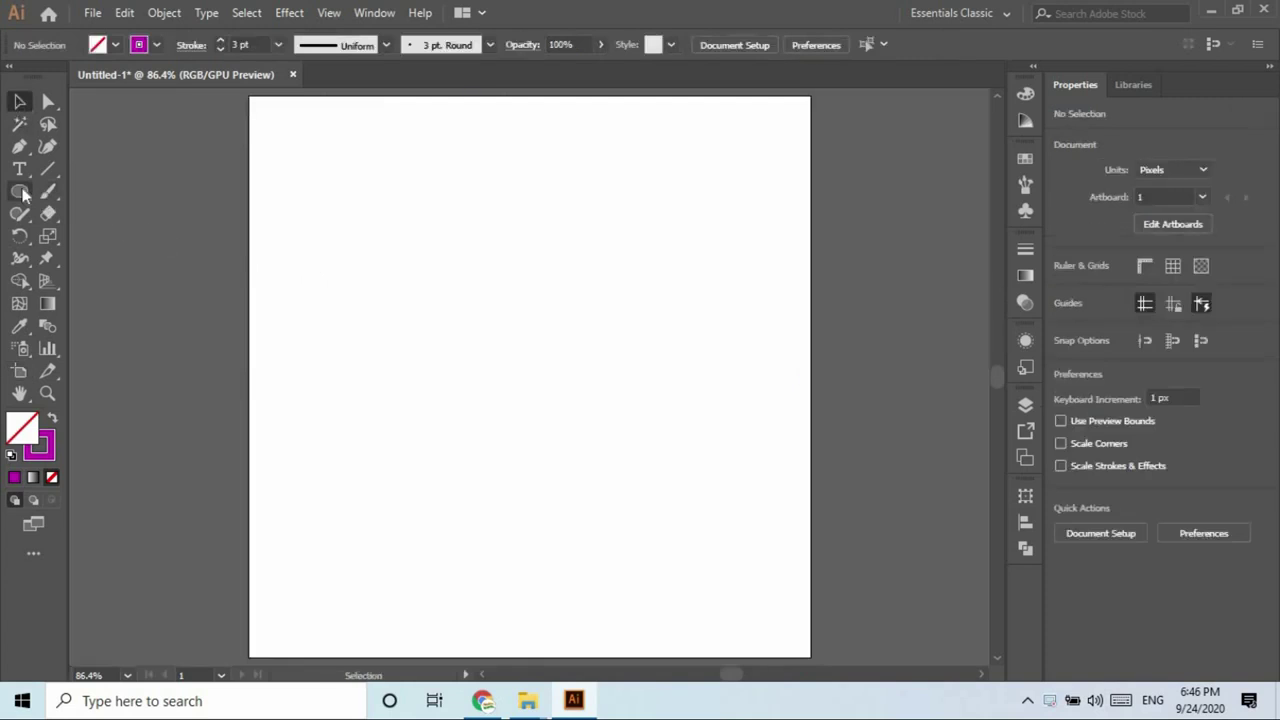
click(441, 294)
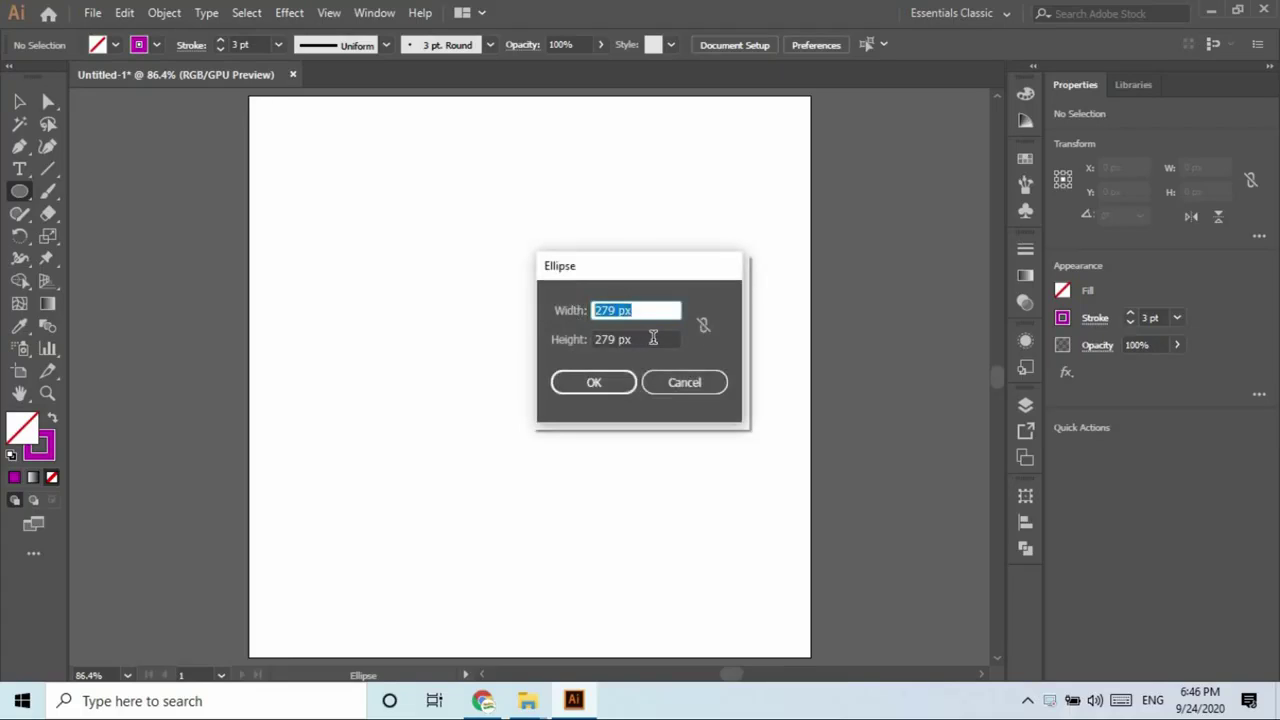
key(Tab)
key(shift+Tab)
text(200)
key(Tab)
text(200)
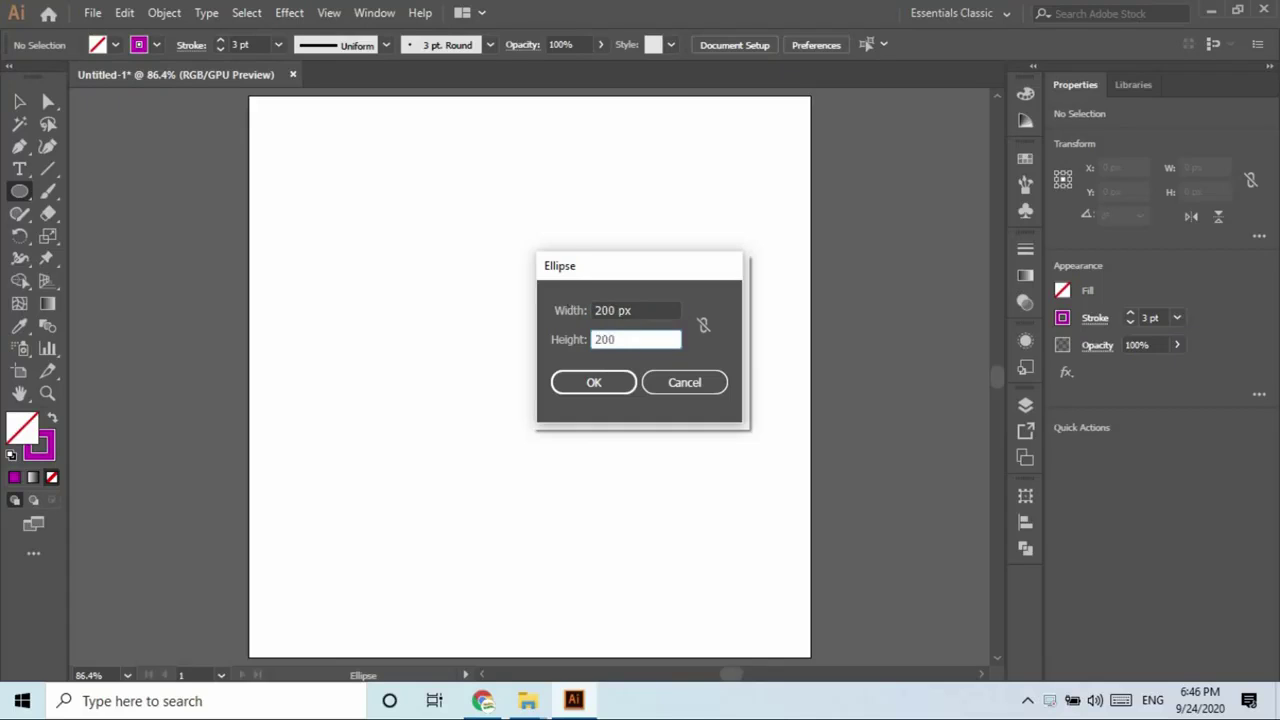
click(617, 388)
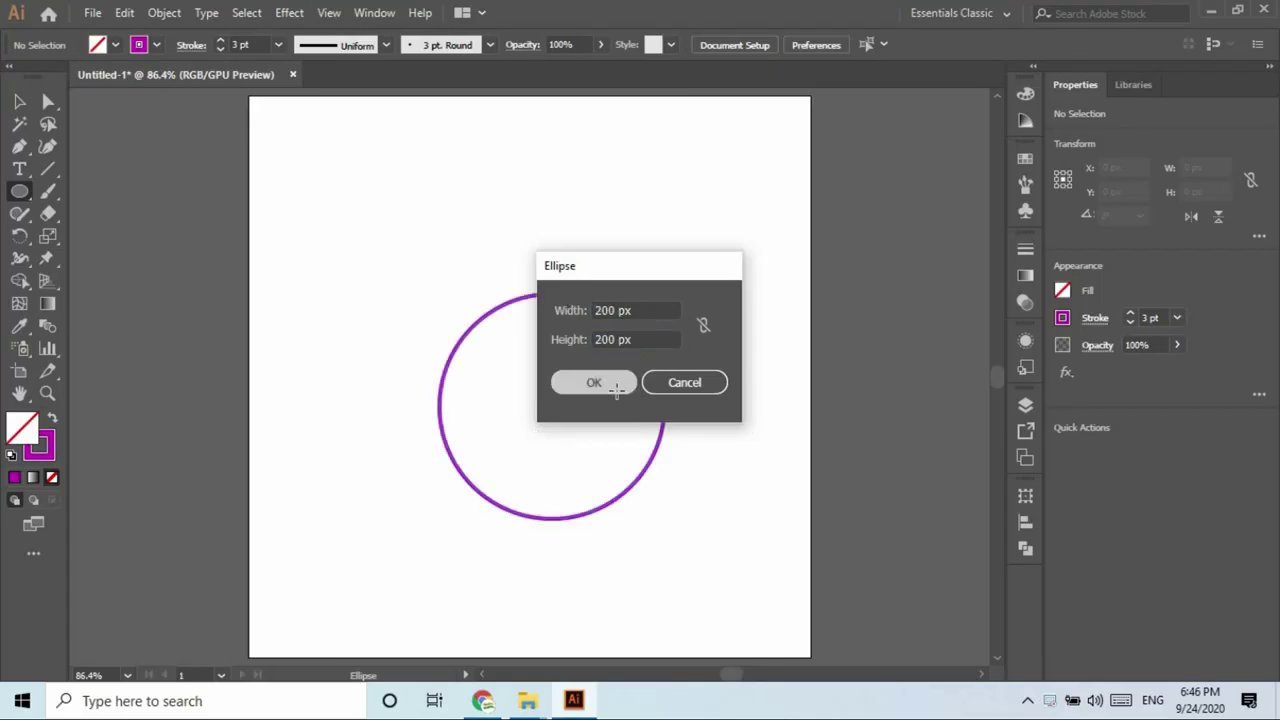
click(18, 102)
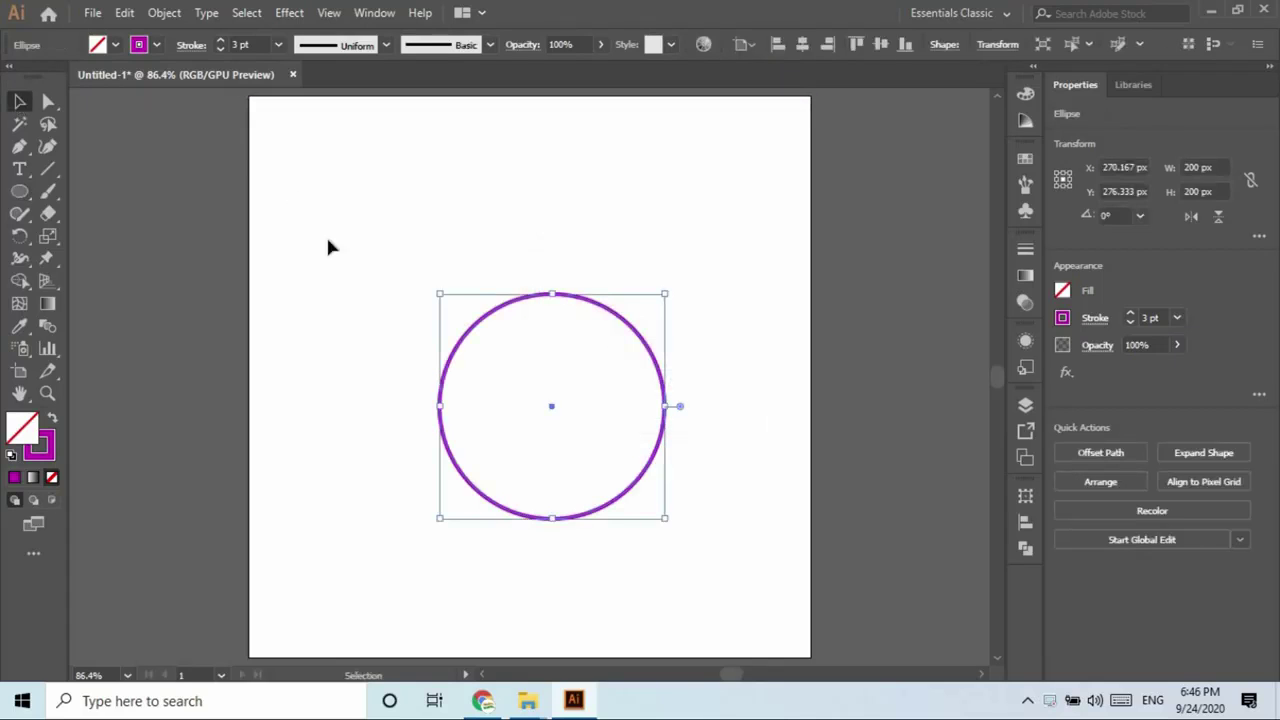
click(571, 329)
click(627, 322)
click(1153, 318)
click(462, 354)
click(500, 309)
click(418, 366)
Draw a 20 px by 20 px circle inside the large circle.
key(l)
click(517, 371)
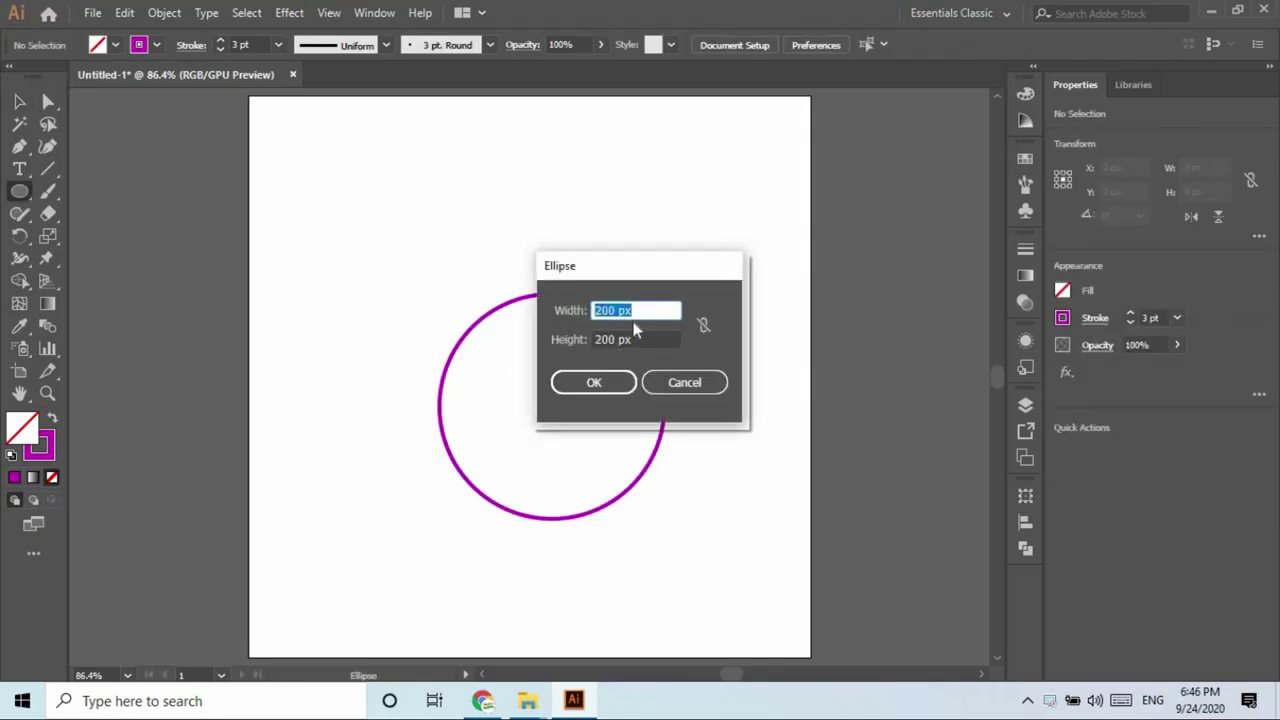
text(20)
key(Tab)
text(20)
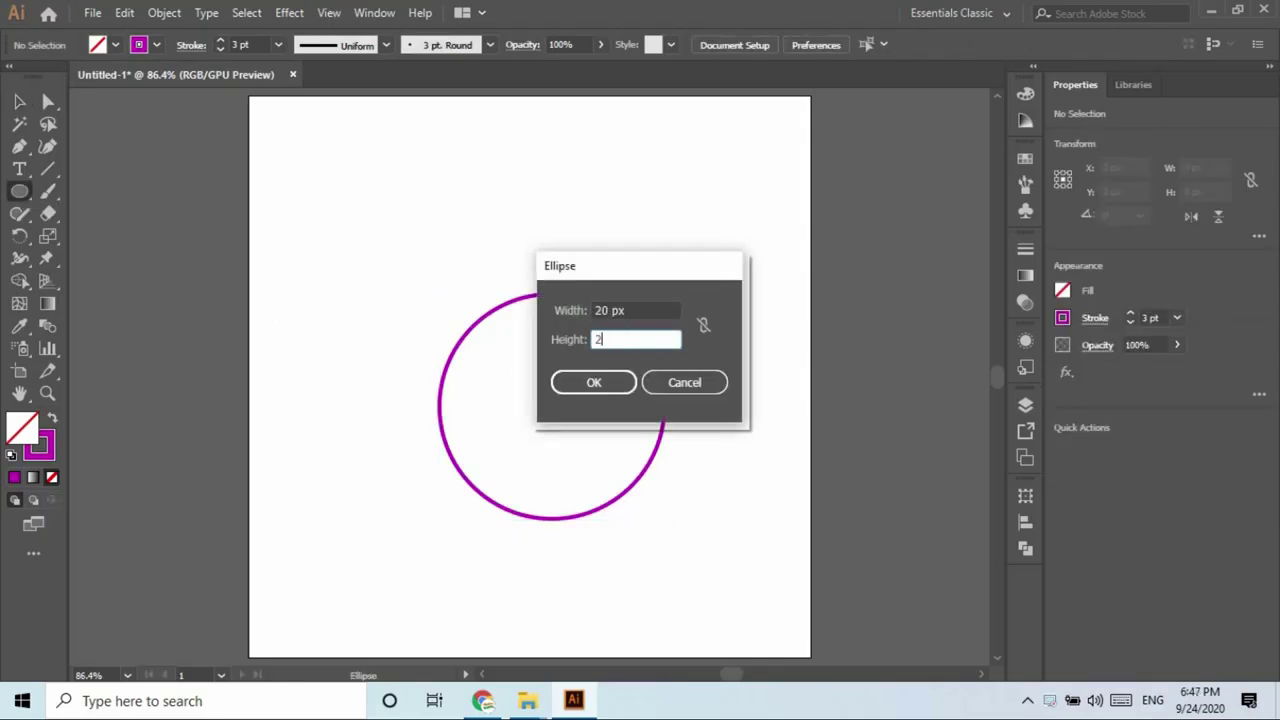
key(Return)
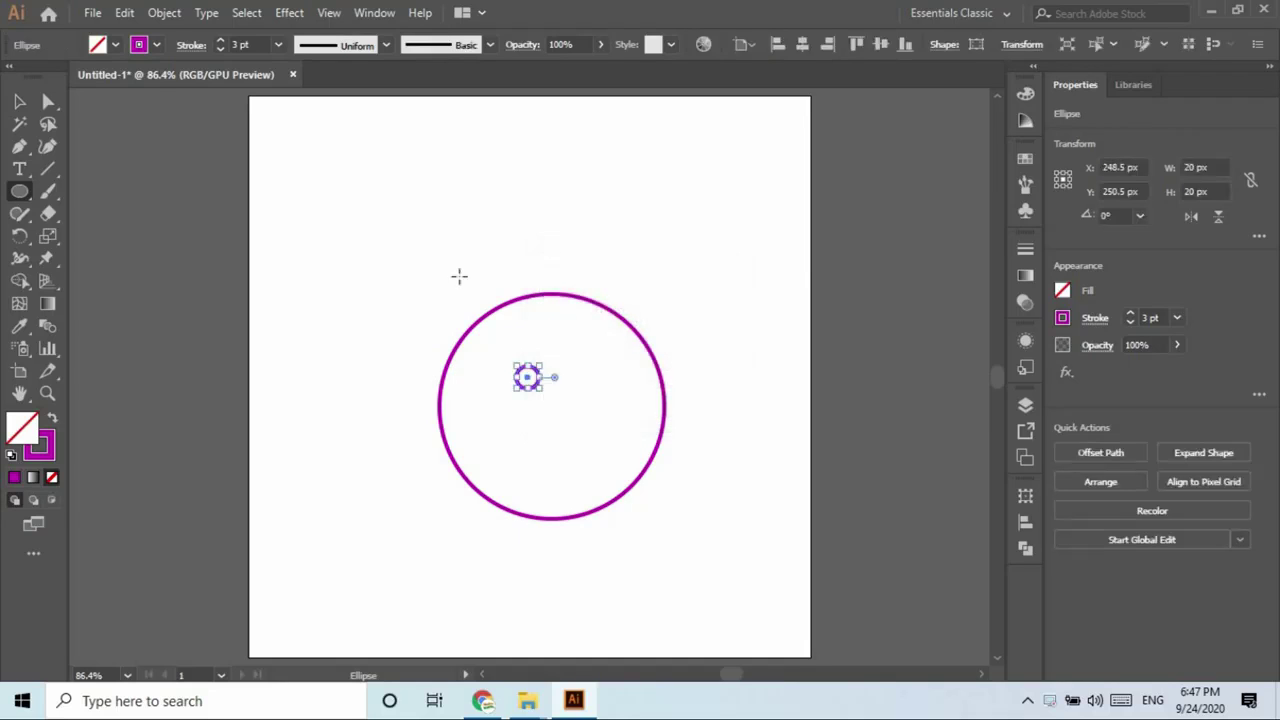
Align both circles to the artboard's centre horizontally and vertically.
click(20, 101)
drag(419, 269, 640, 347)
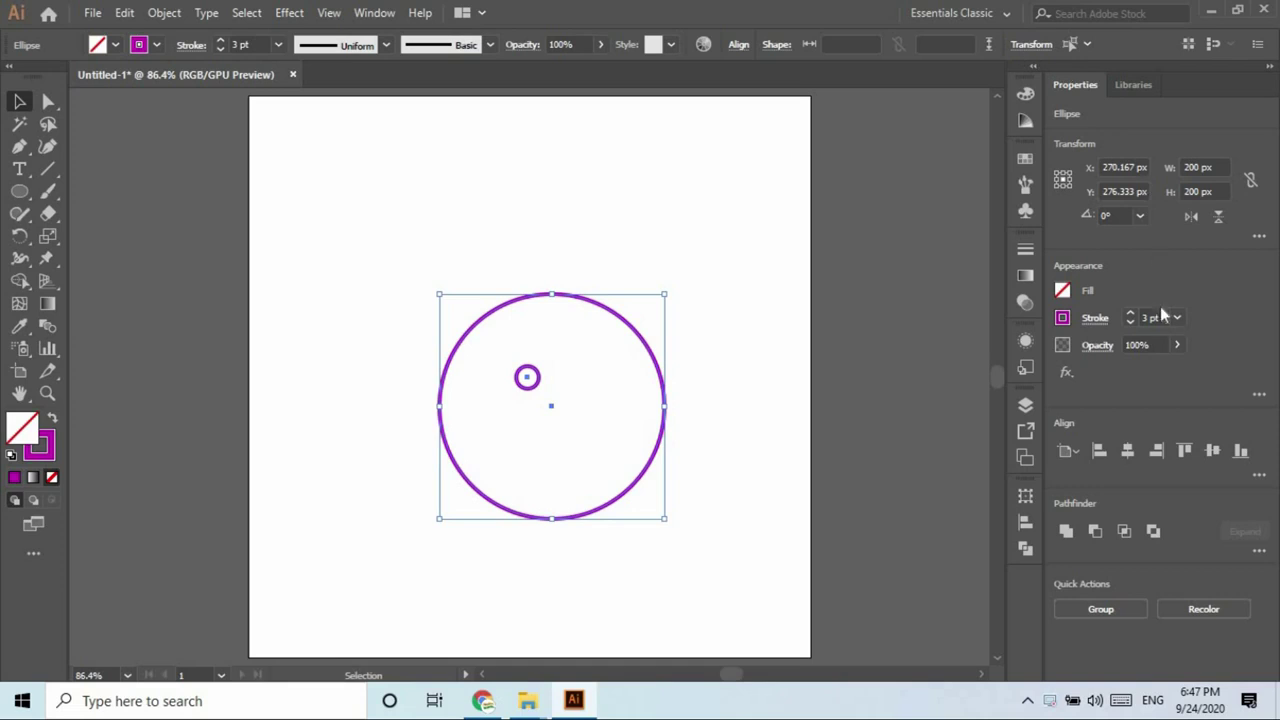
click(1128, 451)
click(1212, 450)
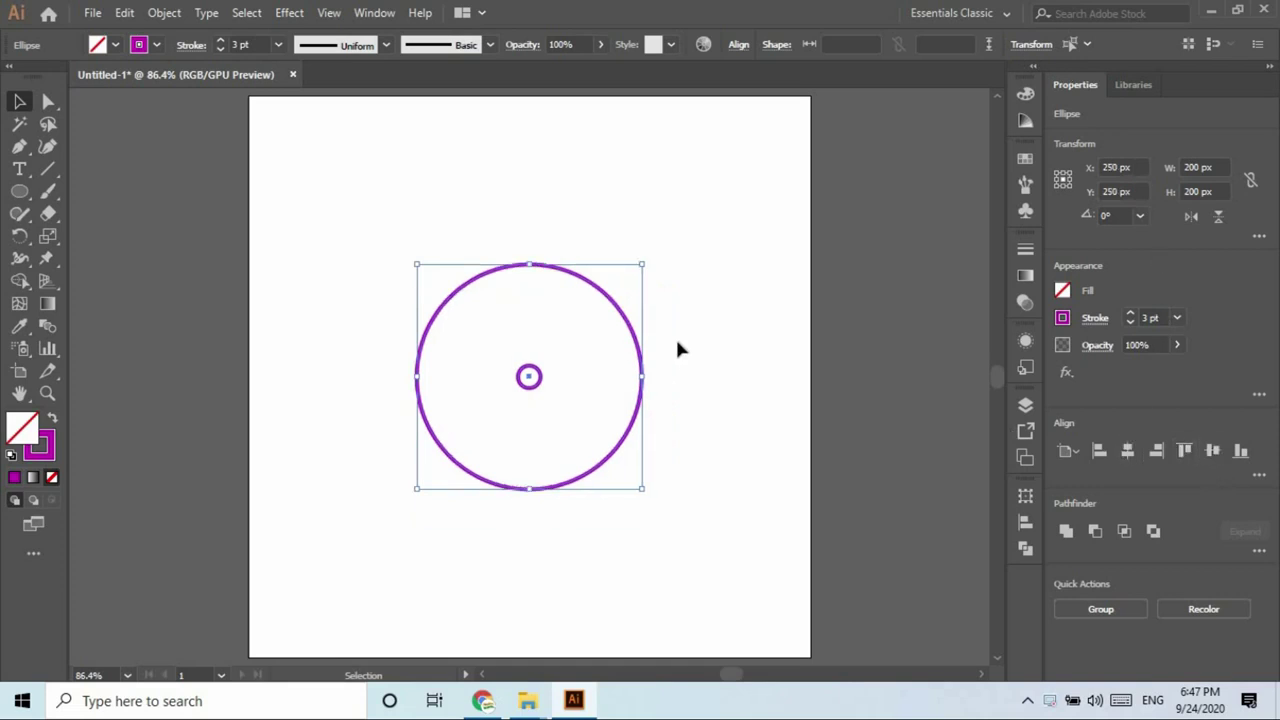
click(699, 255)
Select both circles and set the blend options to Specified Steps spacing with 8 steps.
drag(698, 243, 477, 426)
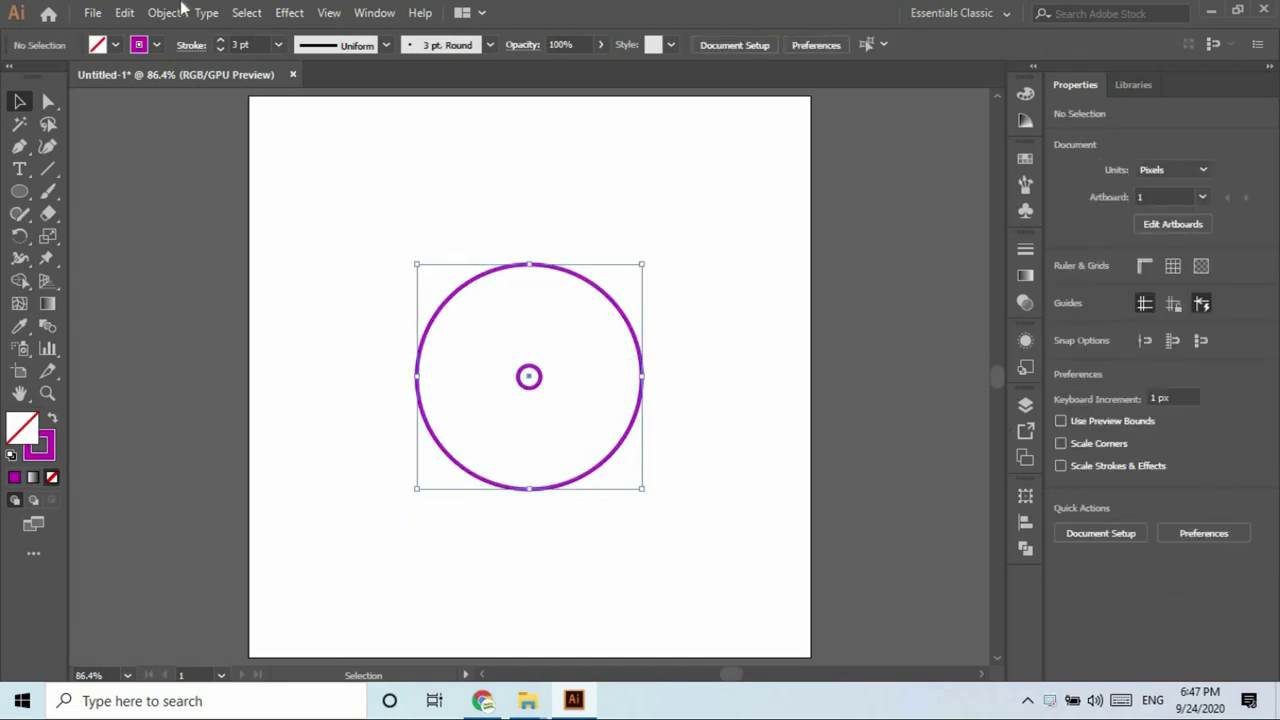
click(165, 13)
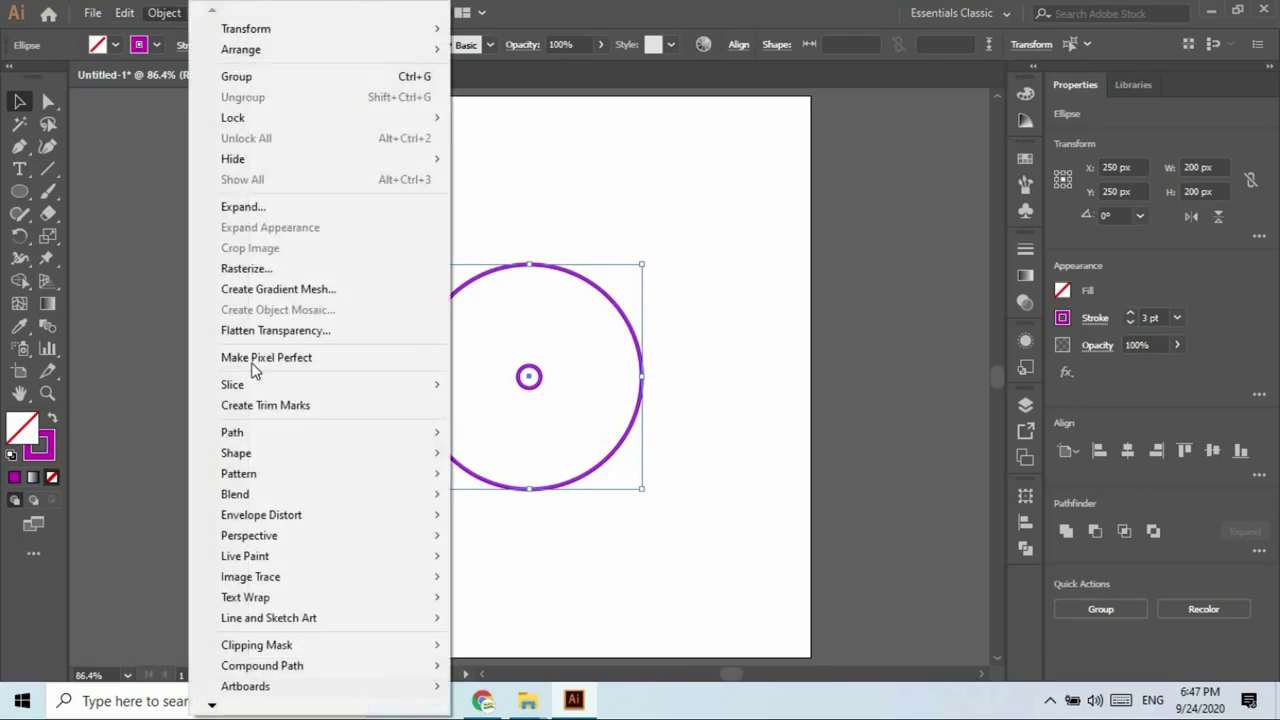
mouse_move(417, 495)
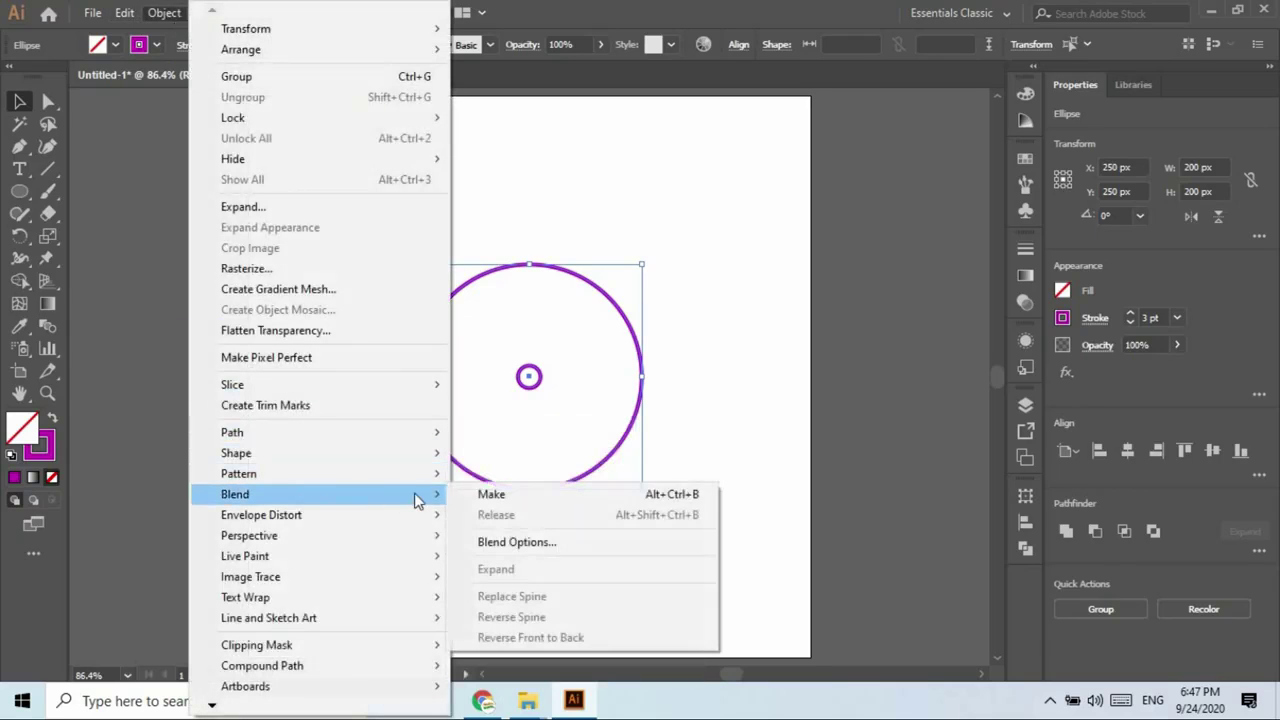
click(530, 542)
click(893, 292)
click(893, 334)
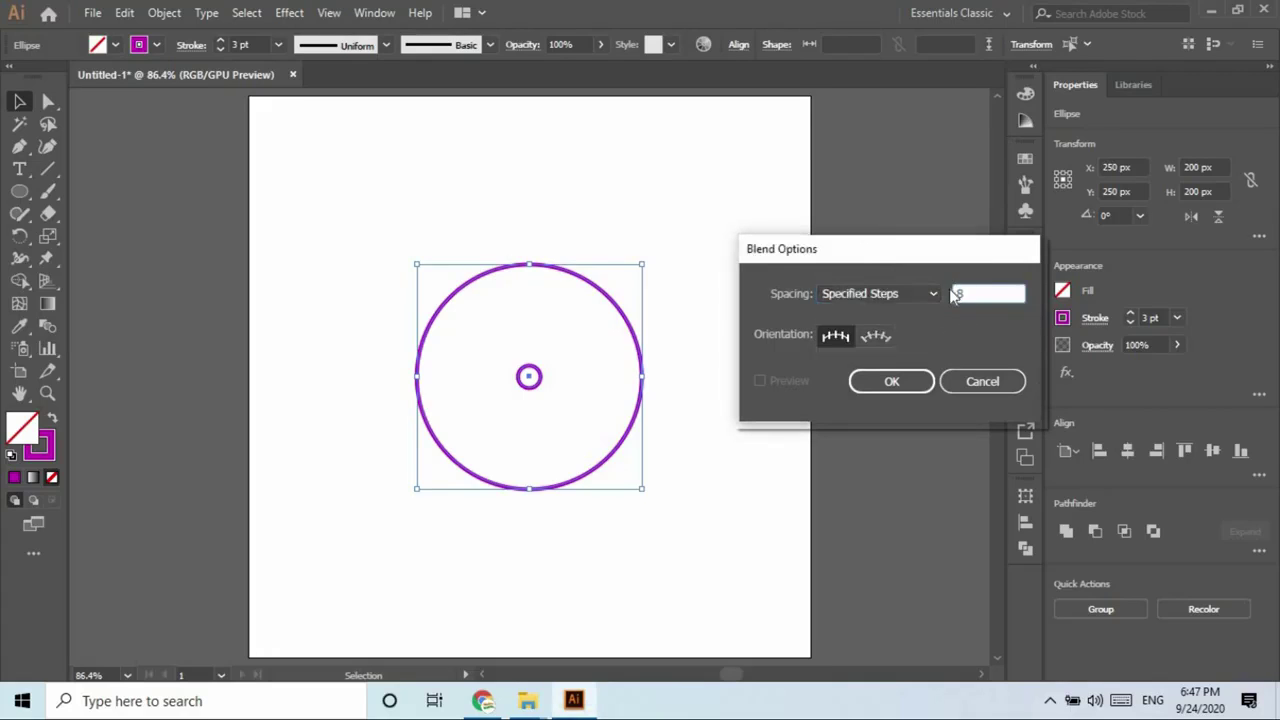
text(8)
click(911, 382)
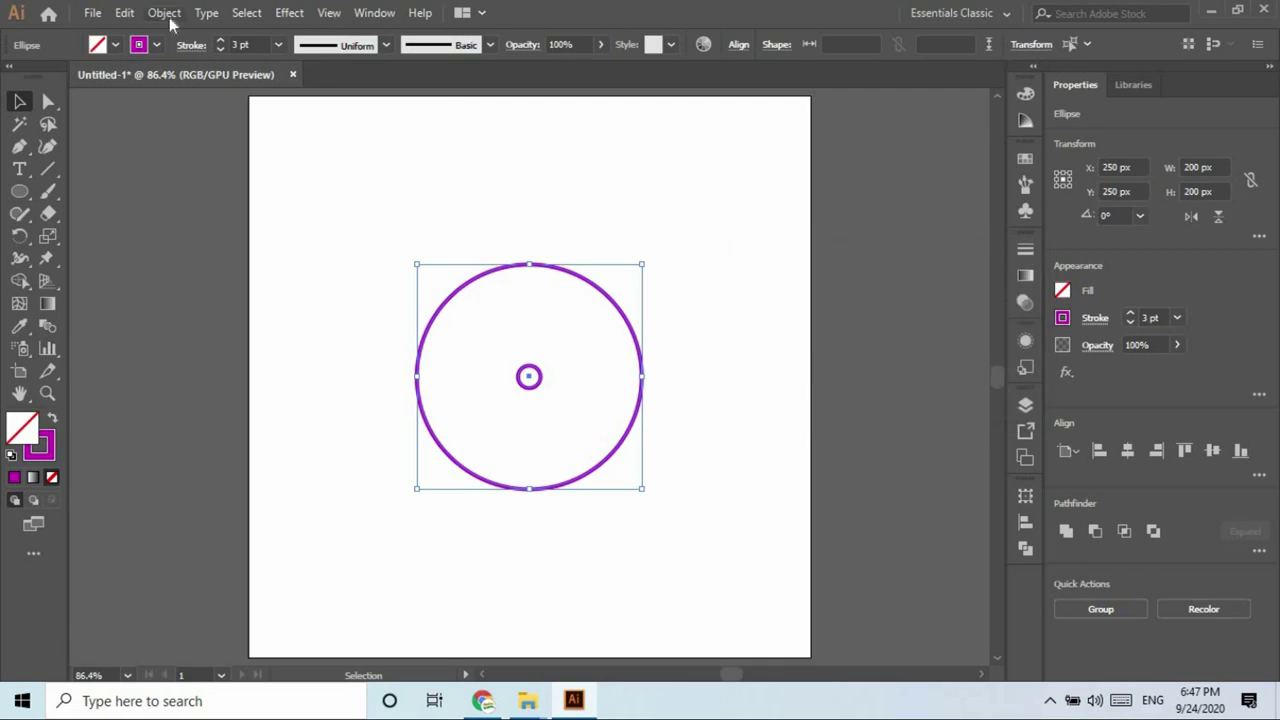
Make a blend from the two concentric circles and deselect it.
click(168, 14)
mouse_move(430, 494)
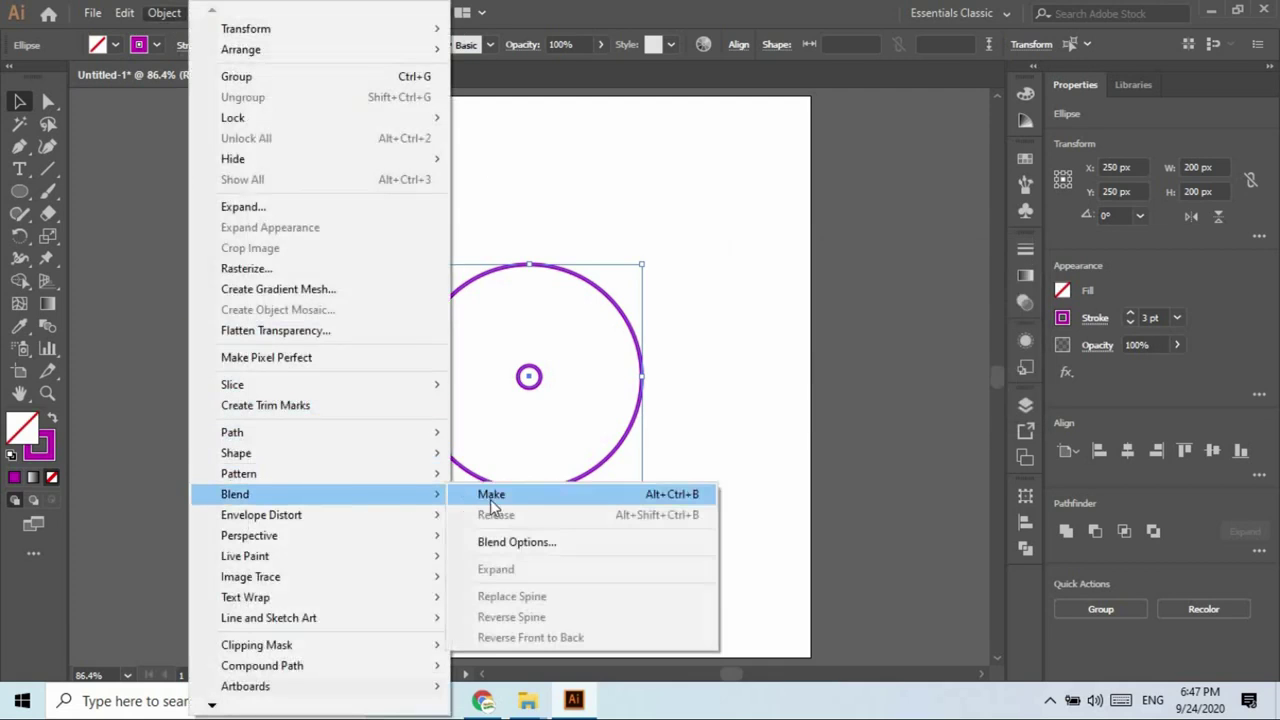
click(492, 496)
click(740, 332)
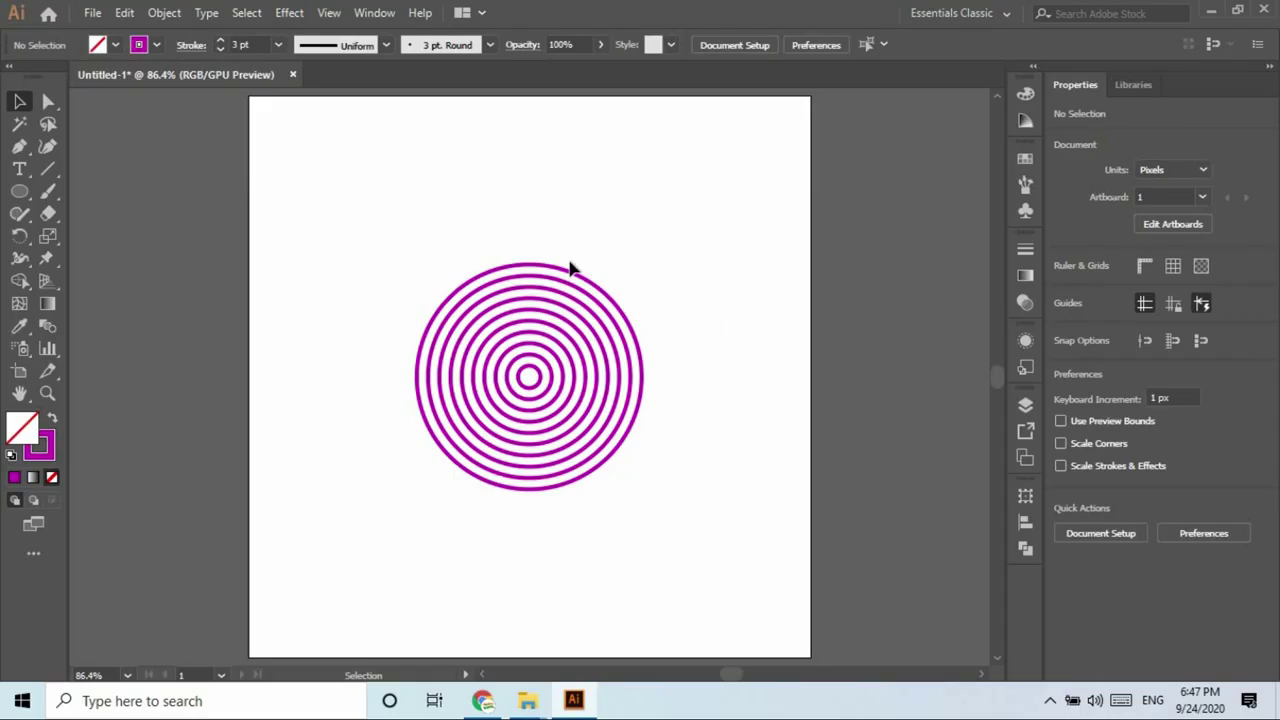
Select the circle blend and preview it with 5 specified steps.
click(588, 435)
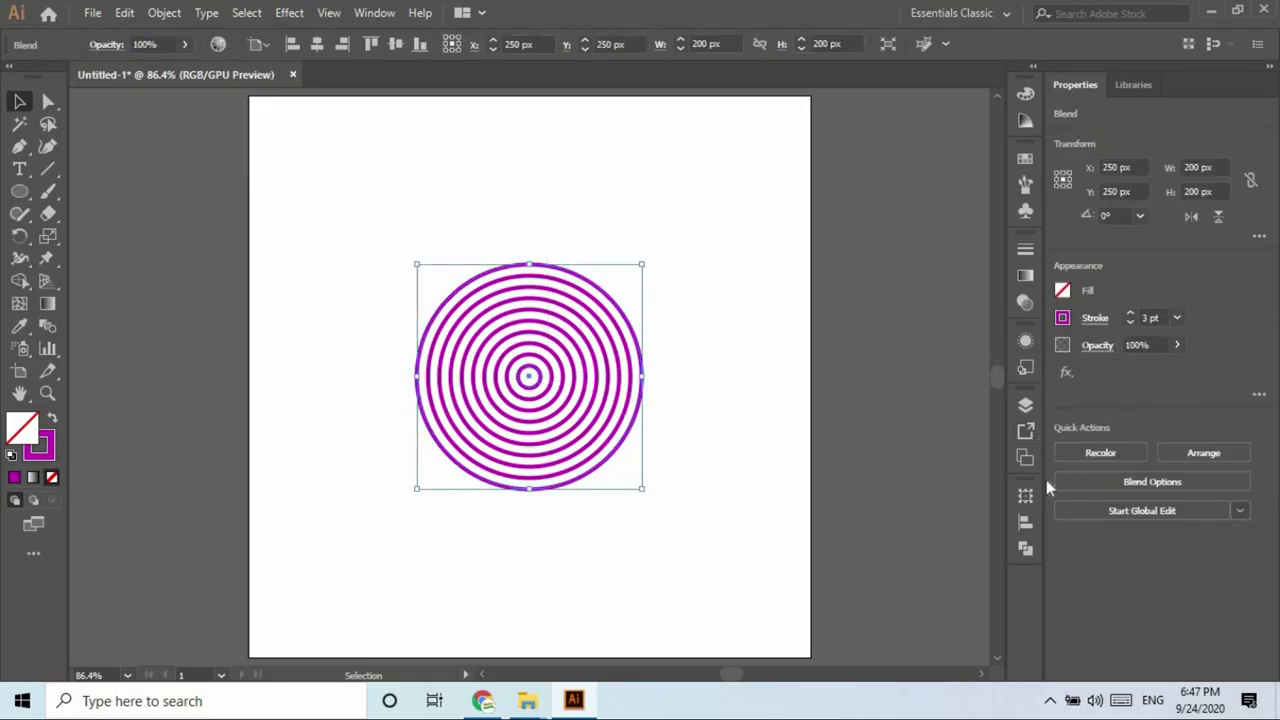
click(1026, 343)
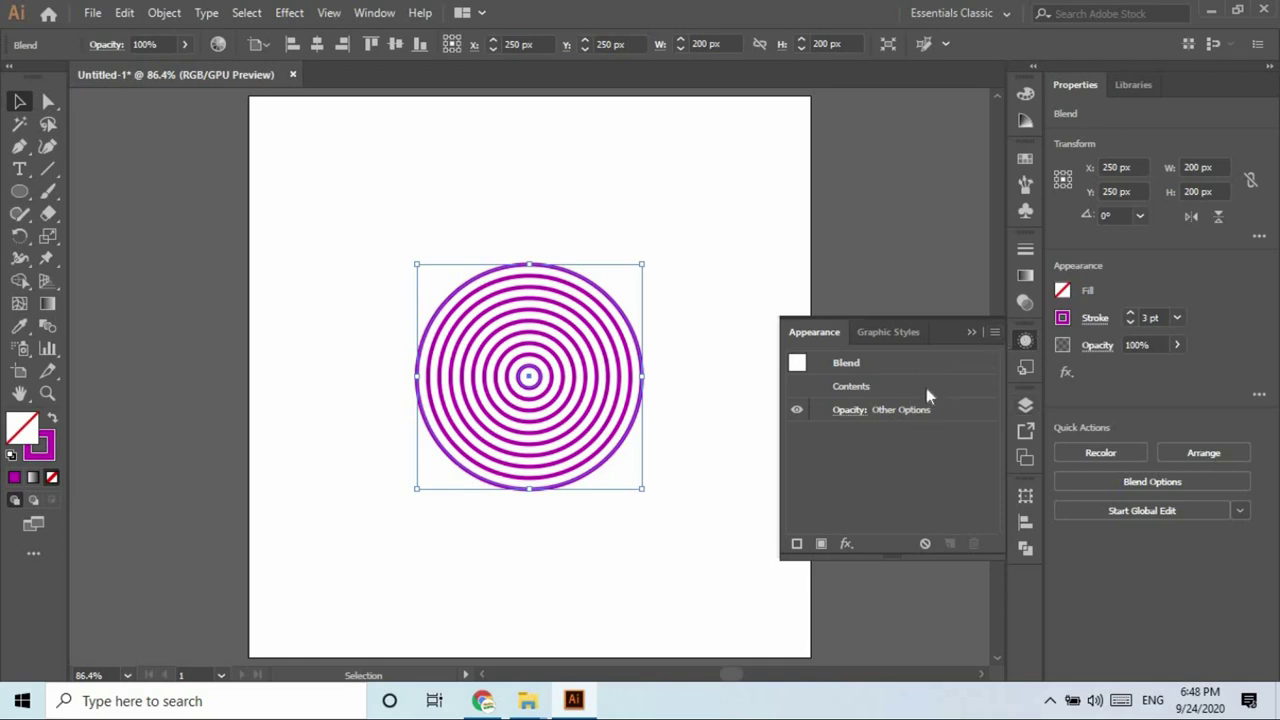
click(46, 326)
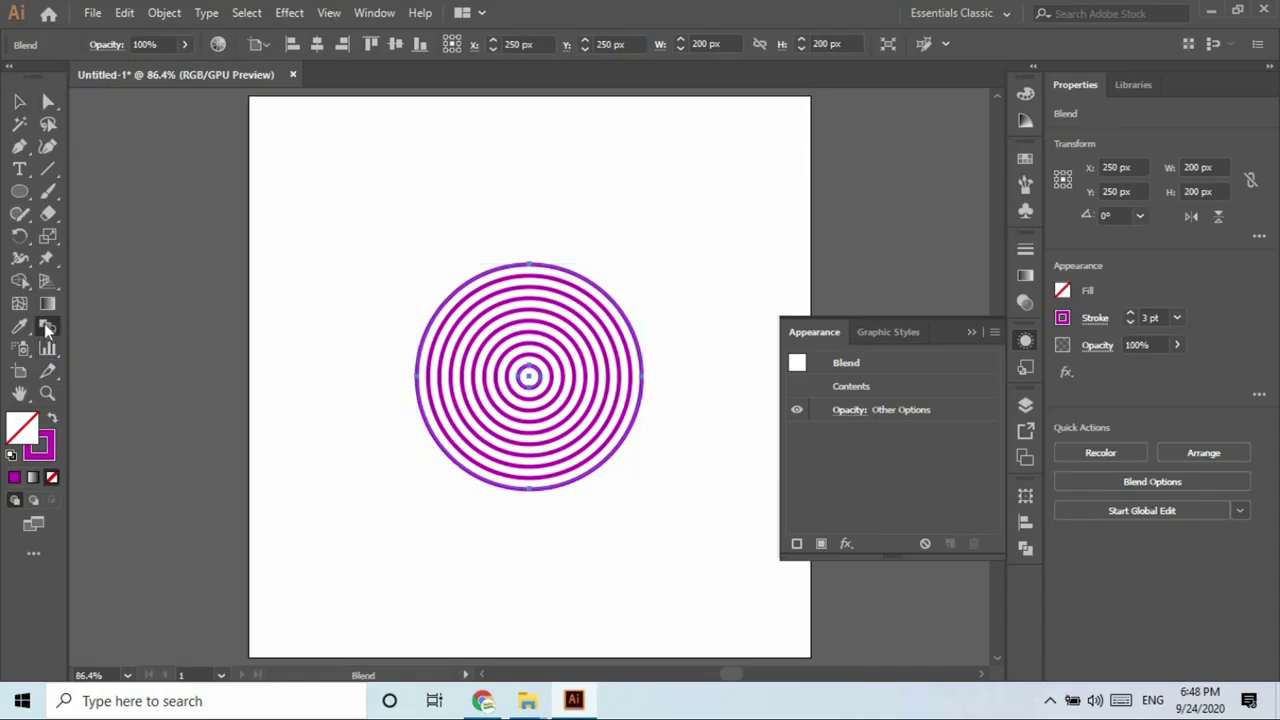
click(970, 333)
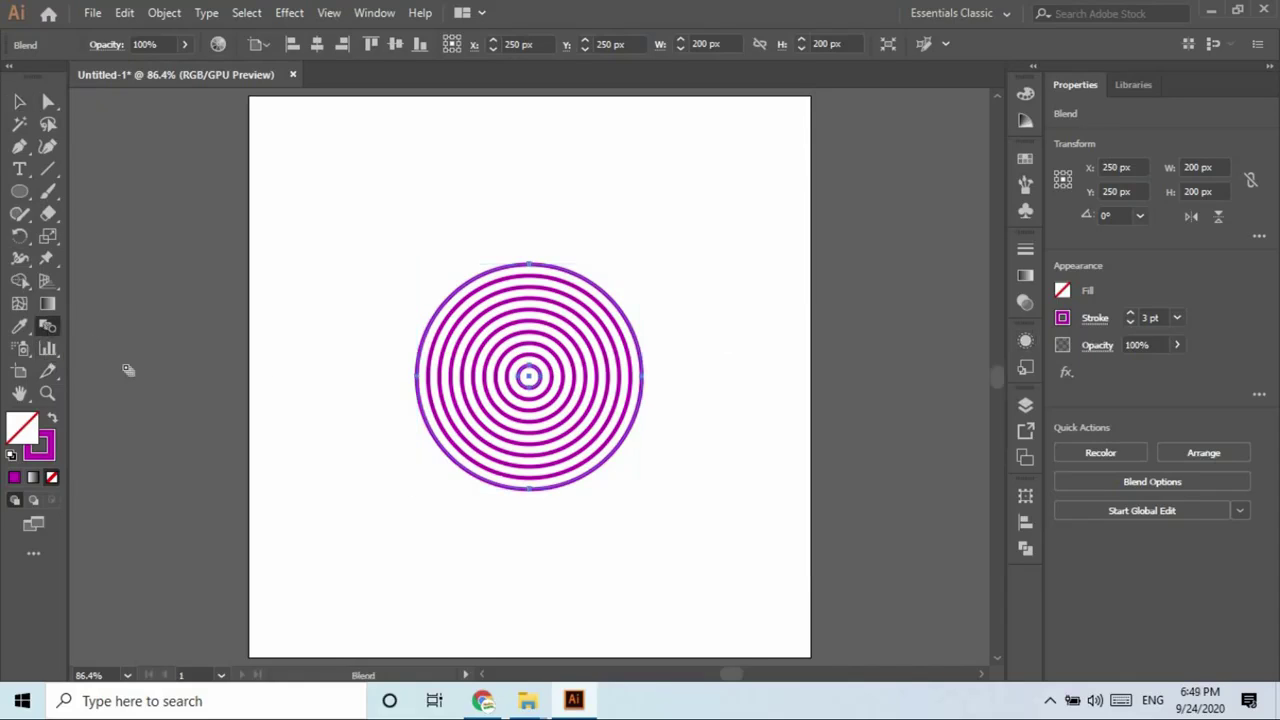
double_click(46, 326)
double_click(960, 293)
key(Down)
key(Down)
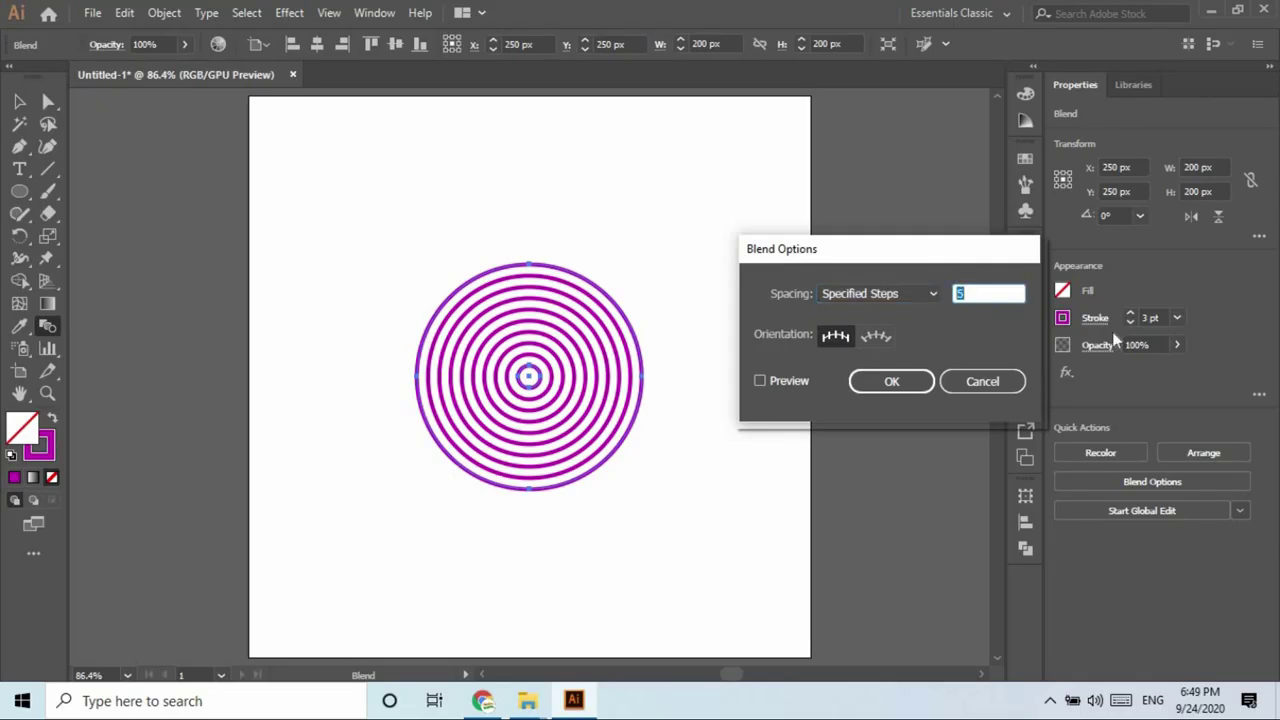
click(761, 381)
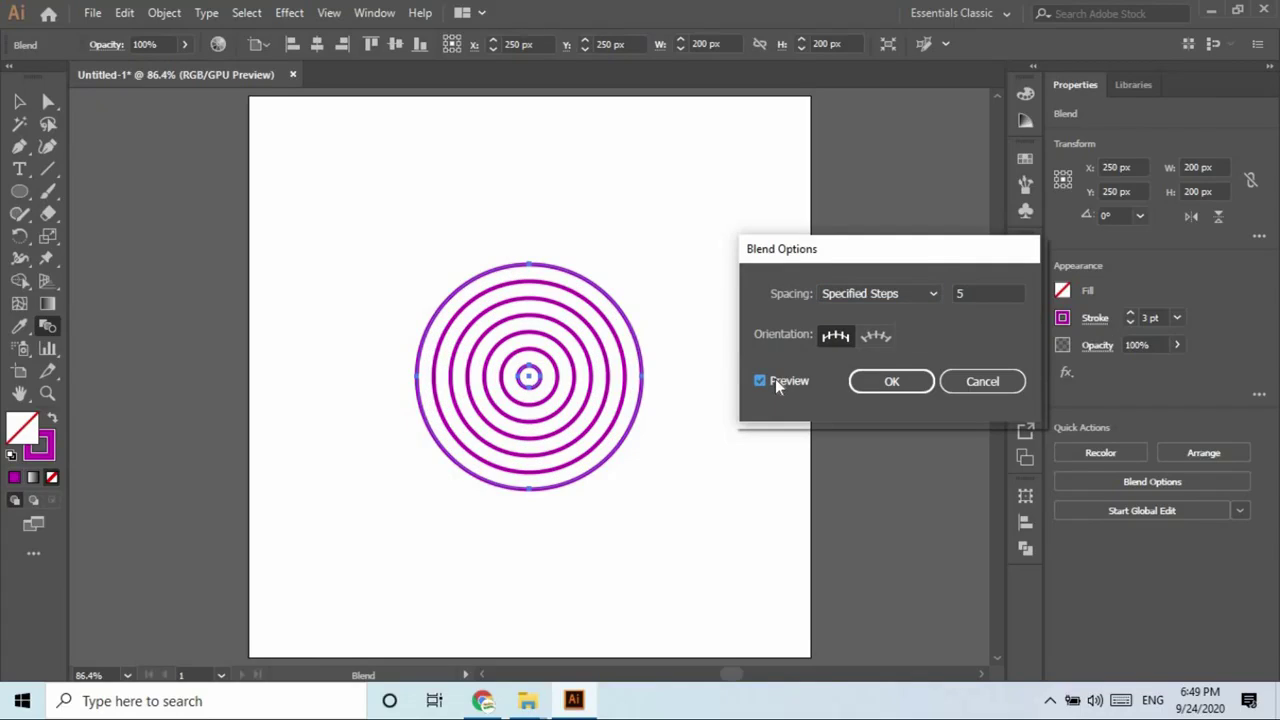
Set the blend's specified steps to 4 and apply the change.
double_click(968, 294)
key(Up)
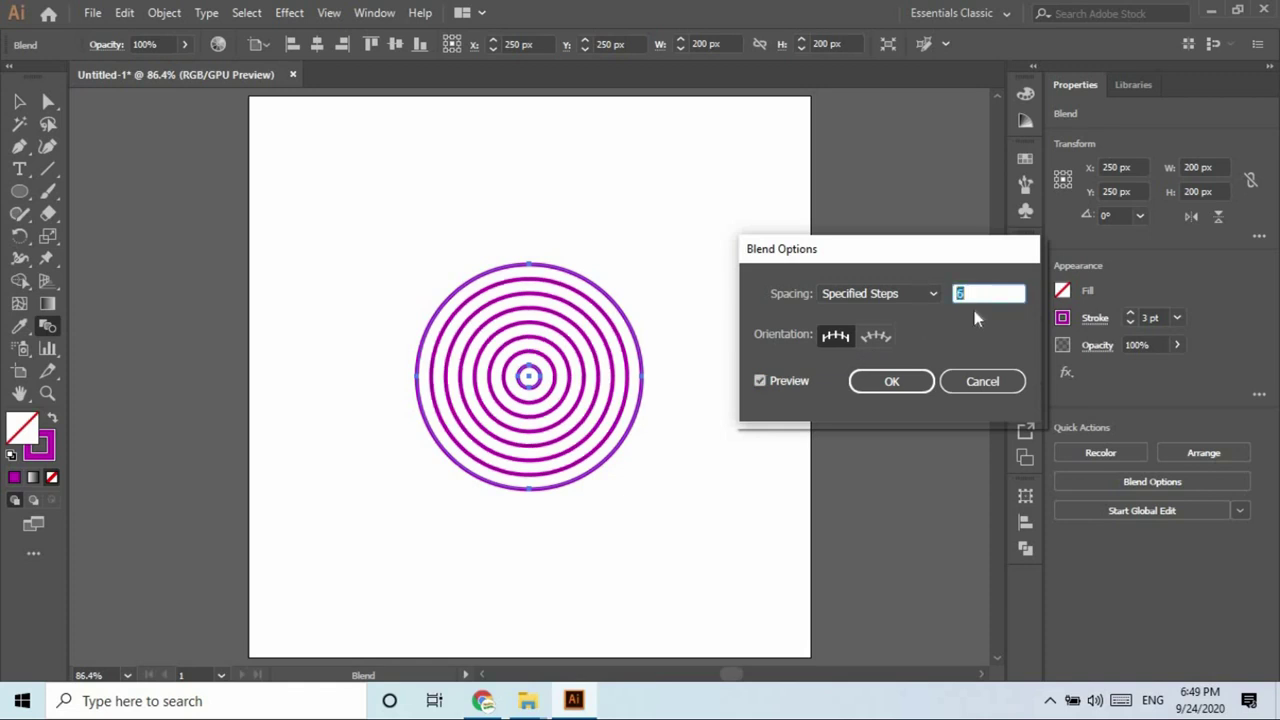
key(Down)
key(Down)
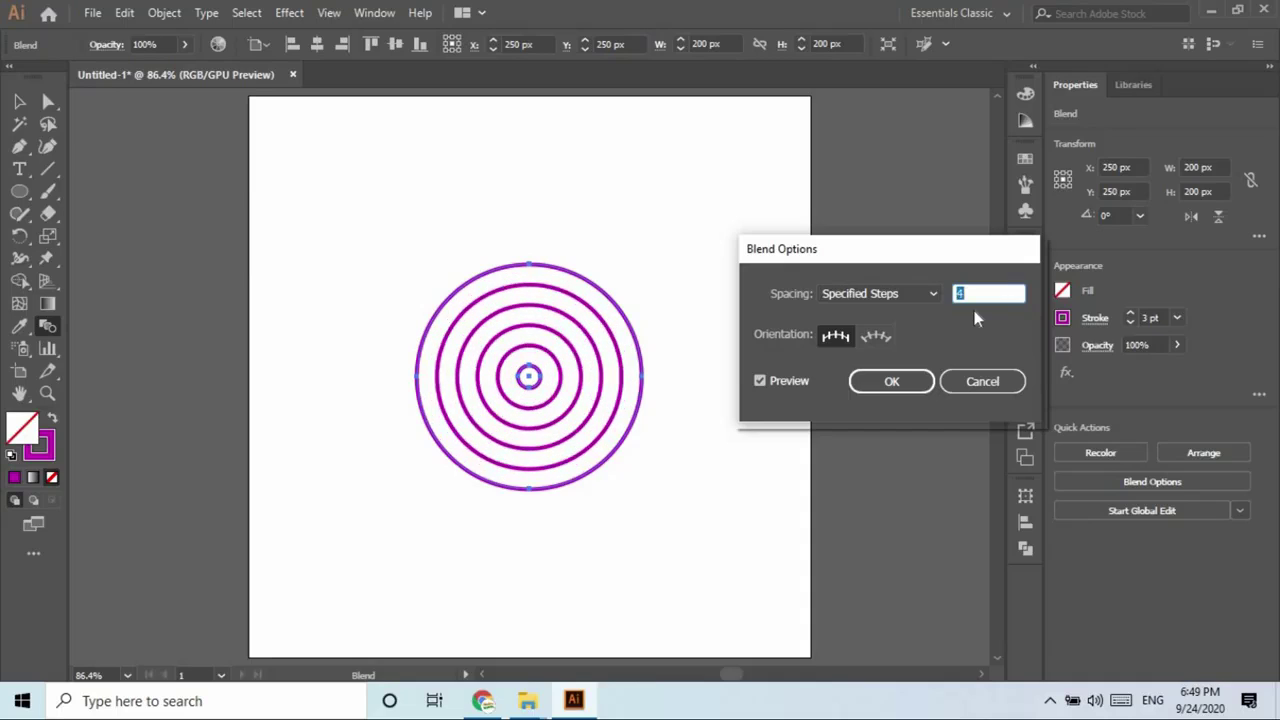
click(908, 378)
Expand the blend with Object, Fill and Stroke included, and ungroup the resulting circles.
click(20, 102)
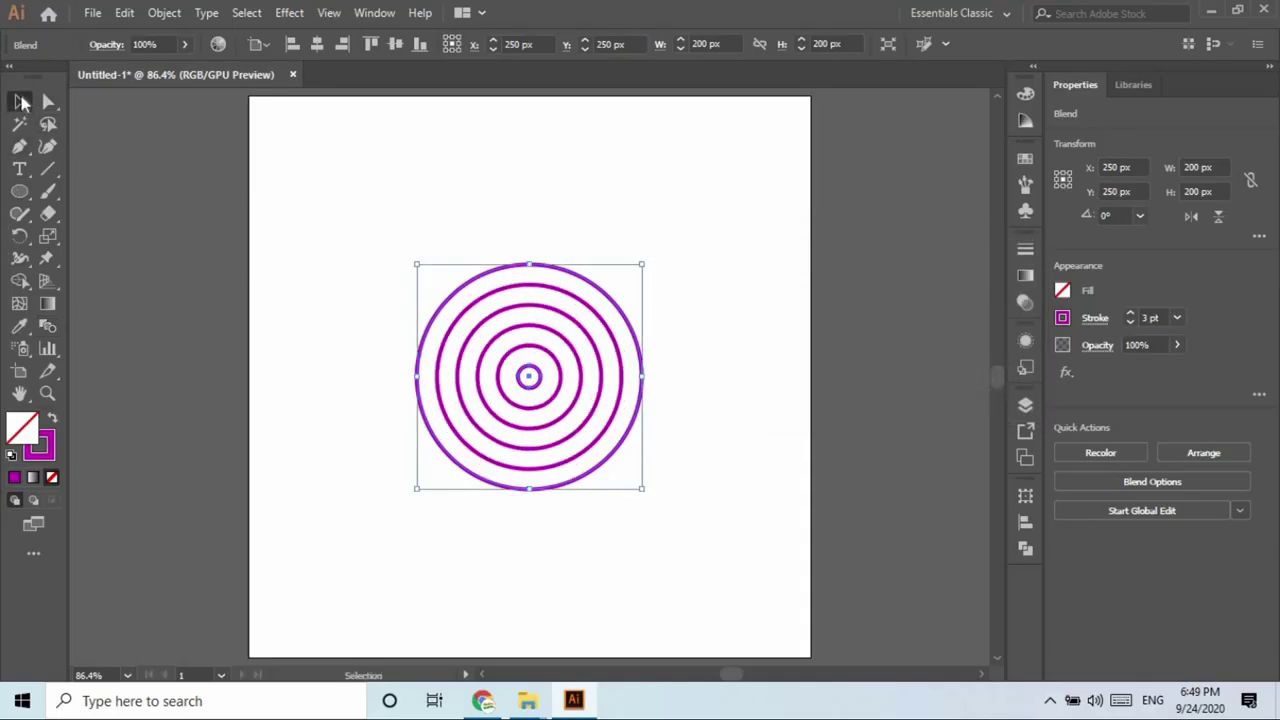
click(48, 103)
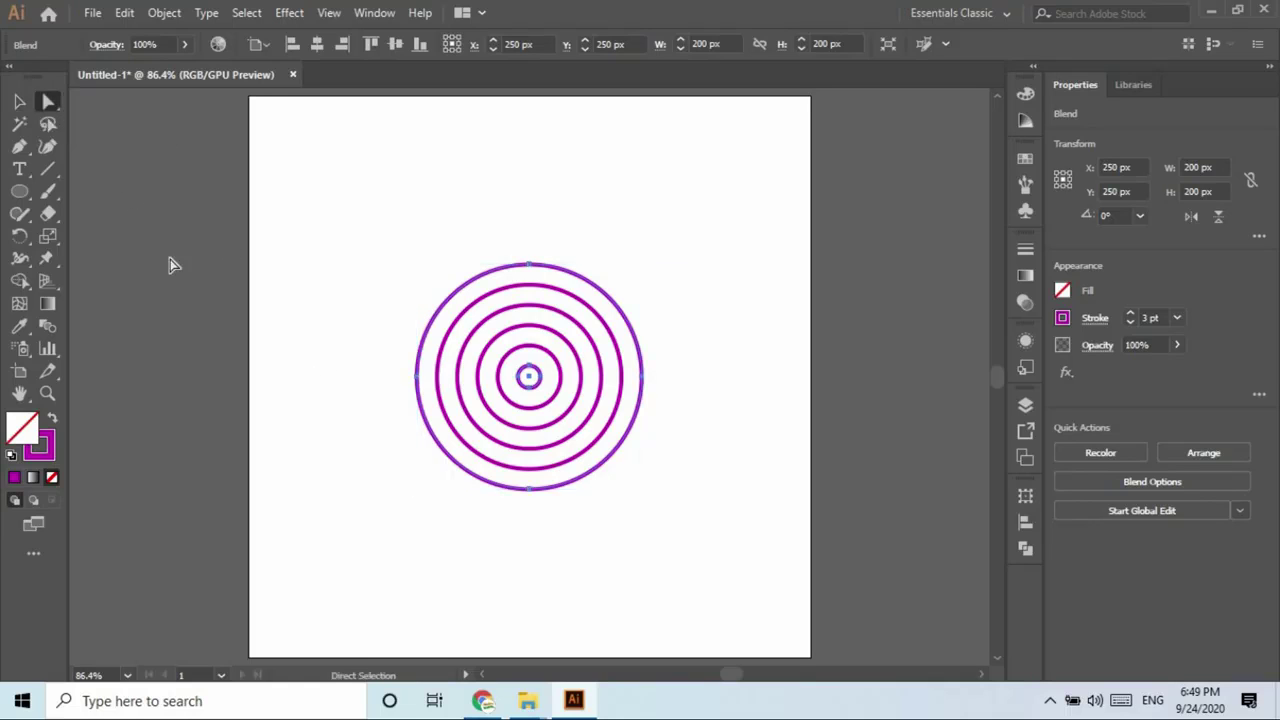
click(166, 13)
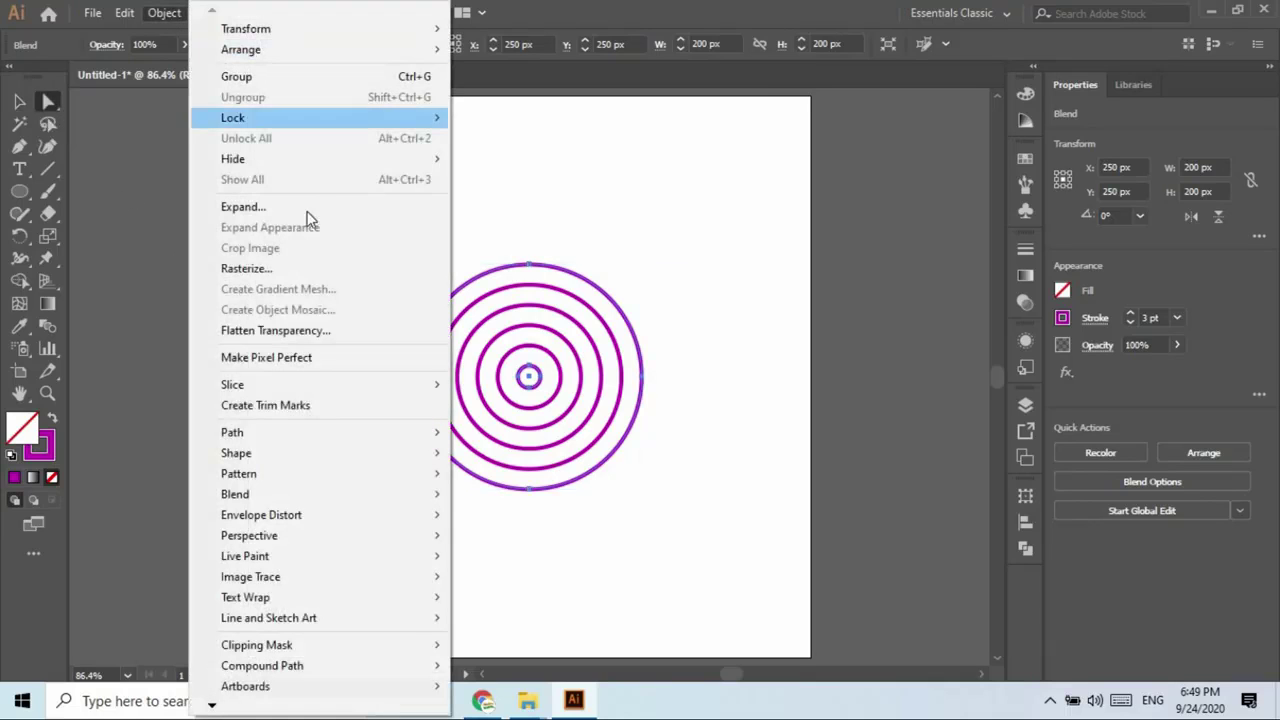
click(278, 208)
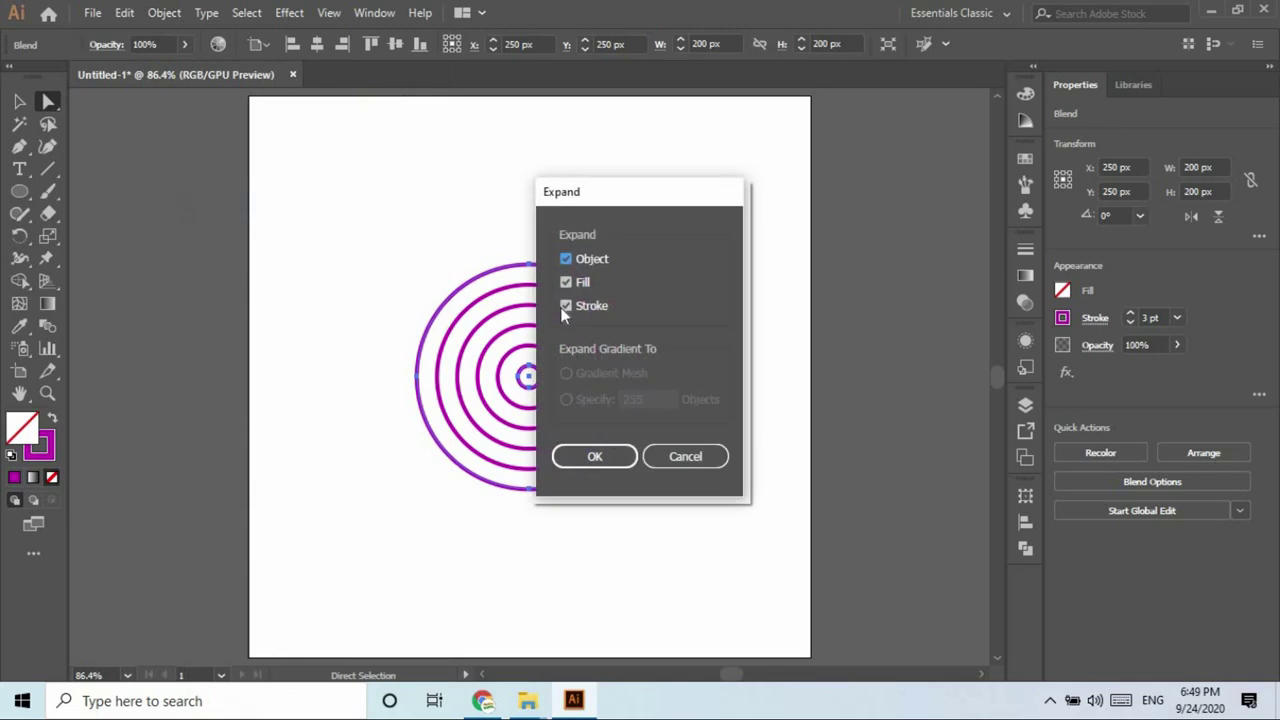
click(590, 456)
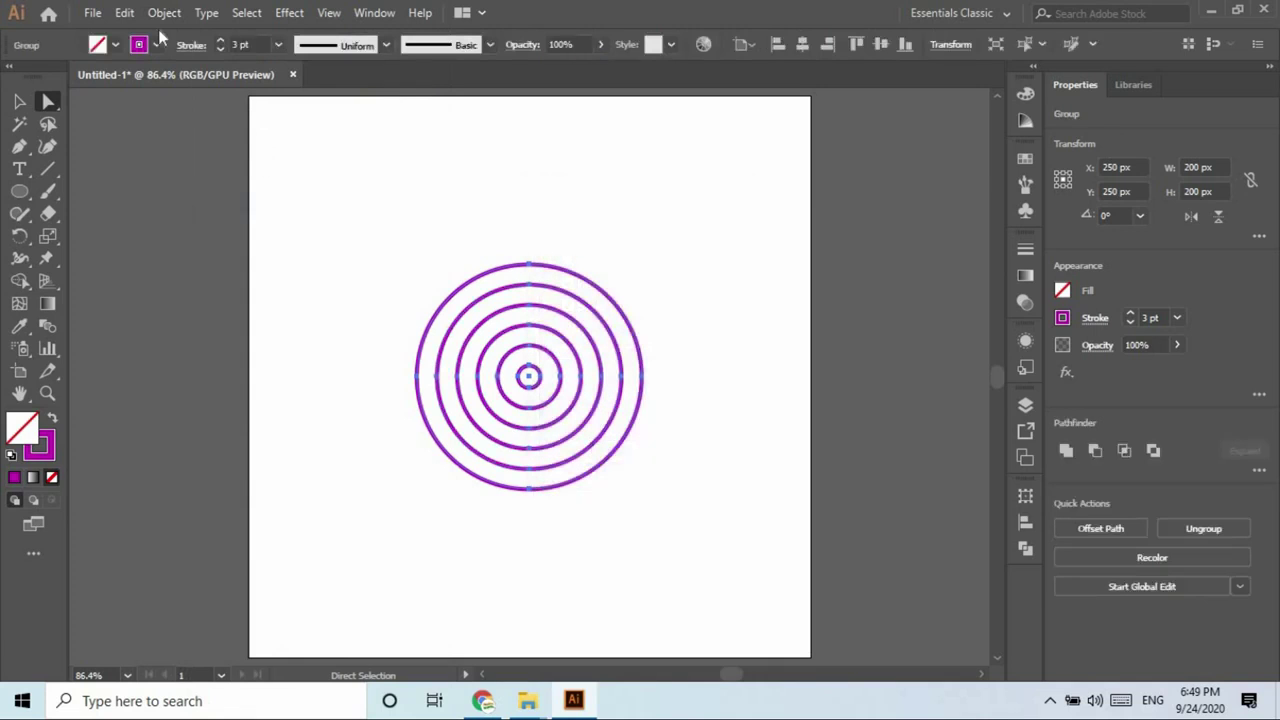
right_click(471, 300)
click(534, 462)
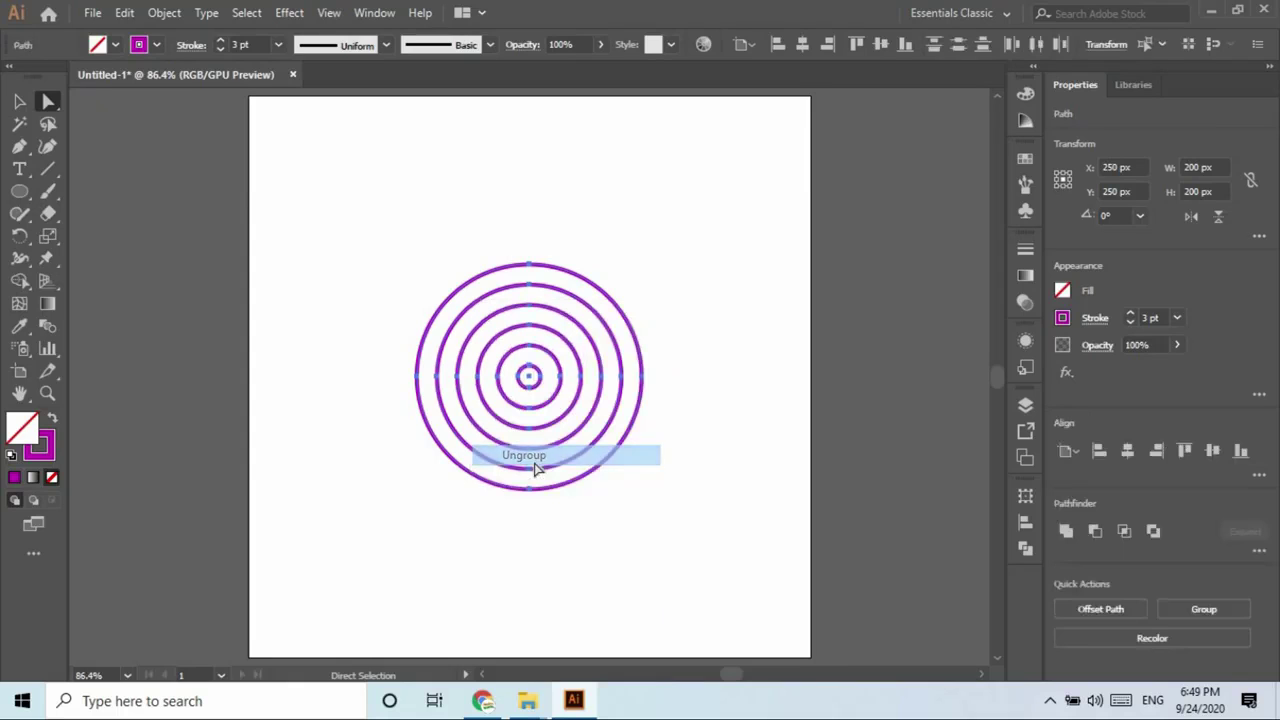
Delete the lower-left quarter segments of all the concentric circles and deselect the remaining paths.
drag(380, 490, 527, 387)
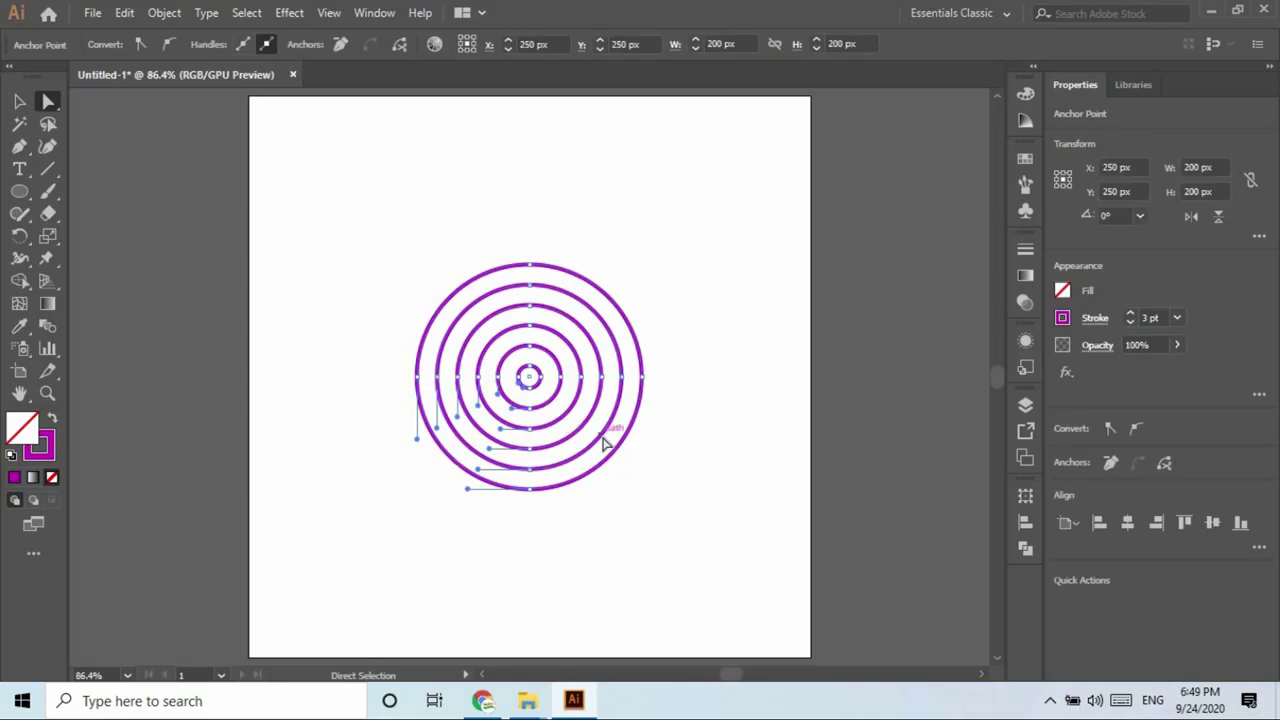
key(Delete)
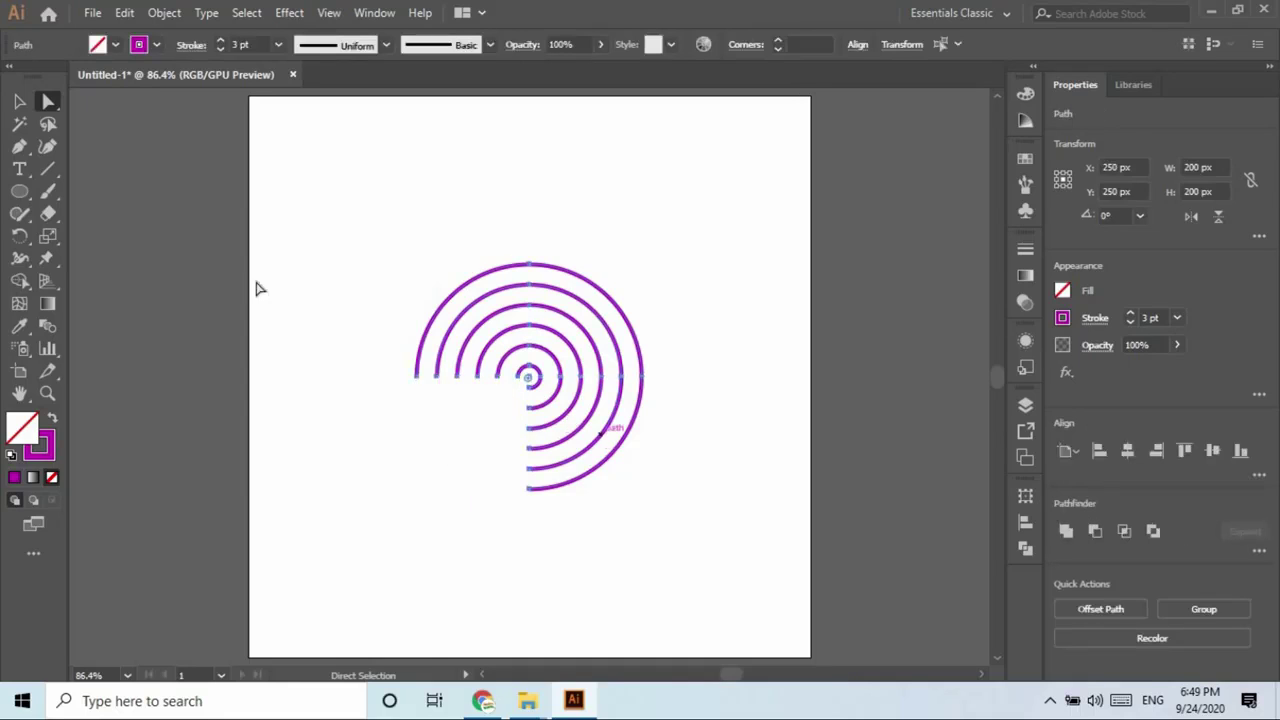
click(17, 103)
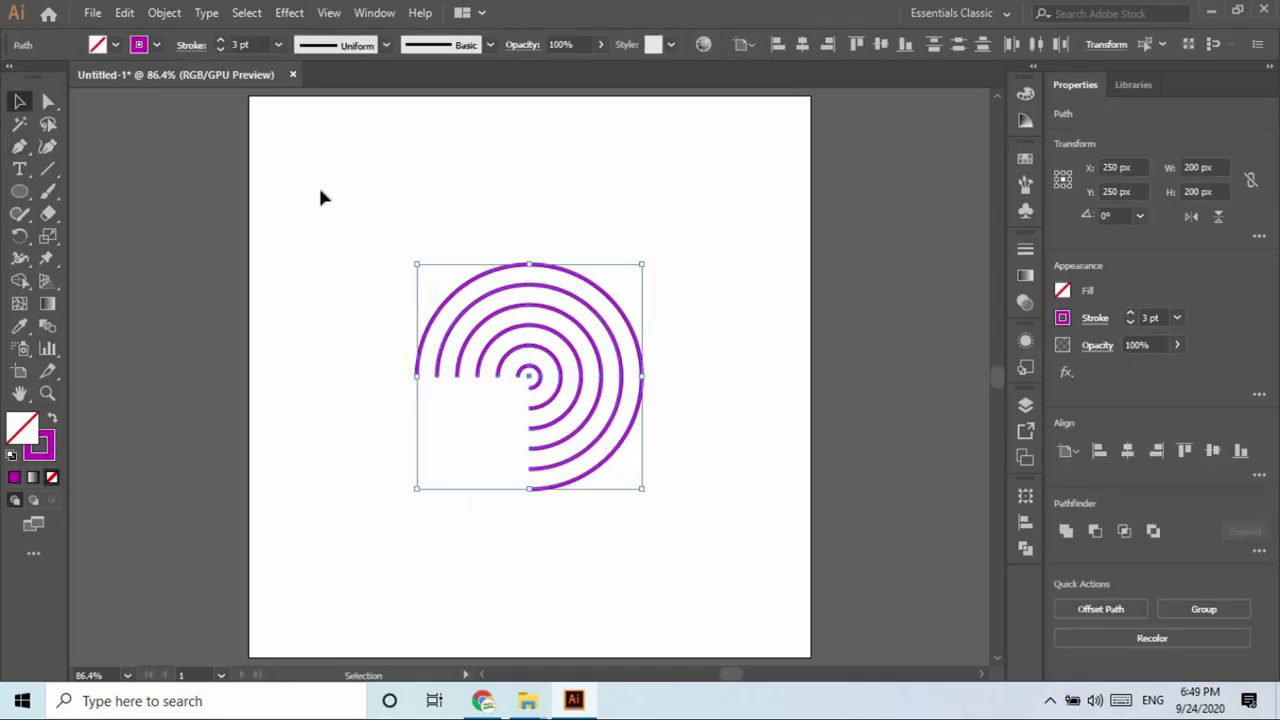
click(566, 336)
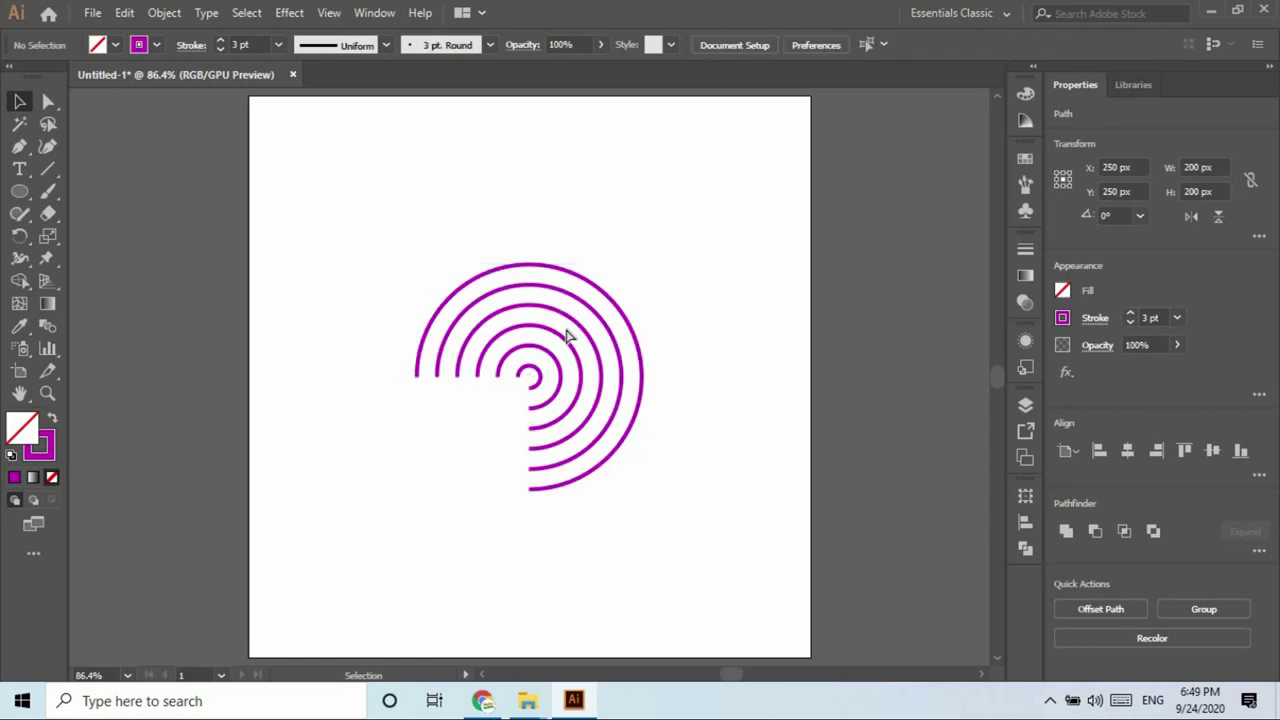
Check the open circle paths by selecting them one at a time, then clear the selection.
click(534, 370)
click(397, 408)
click(420, 378)
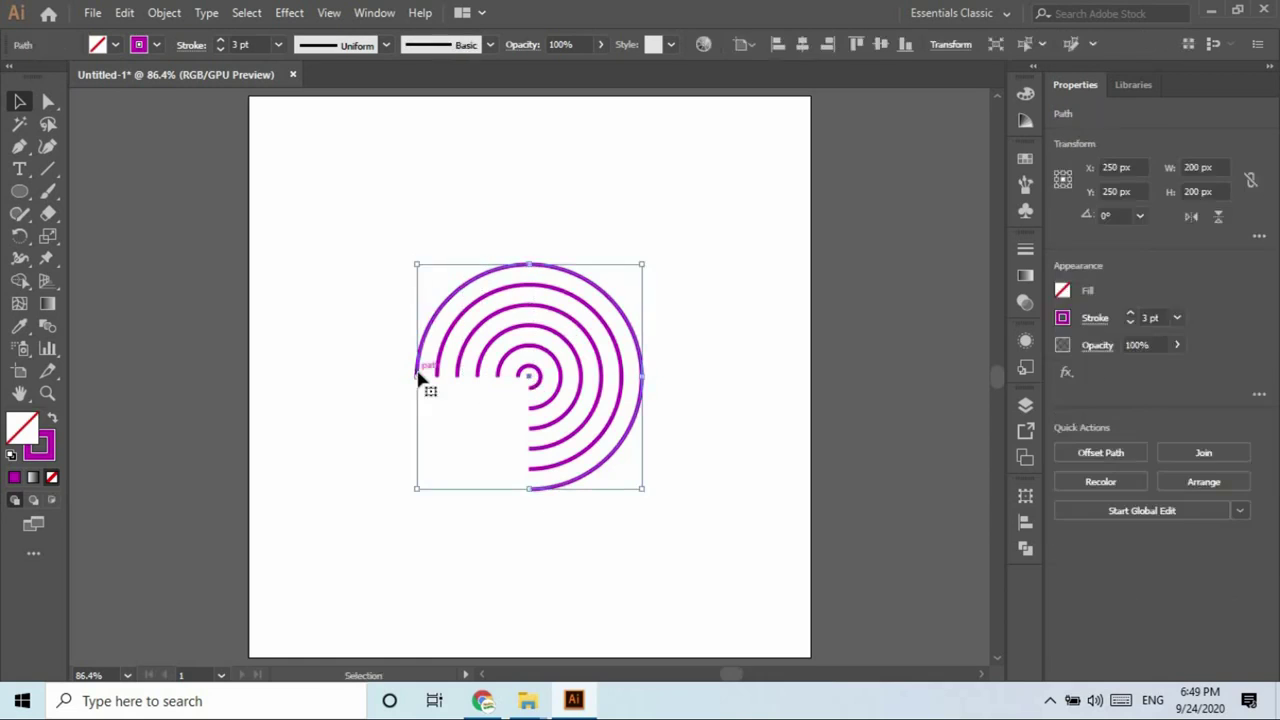
click(440, 367)
click(460, 370)
click(480, 370)
click(517, 372)
click(534, 371)
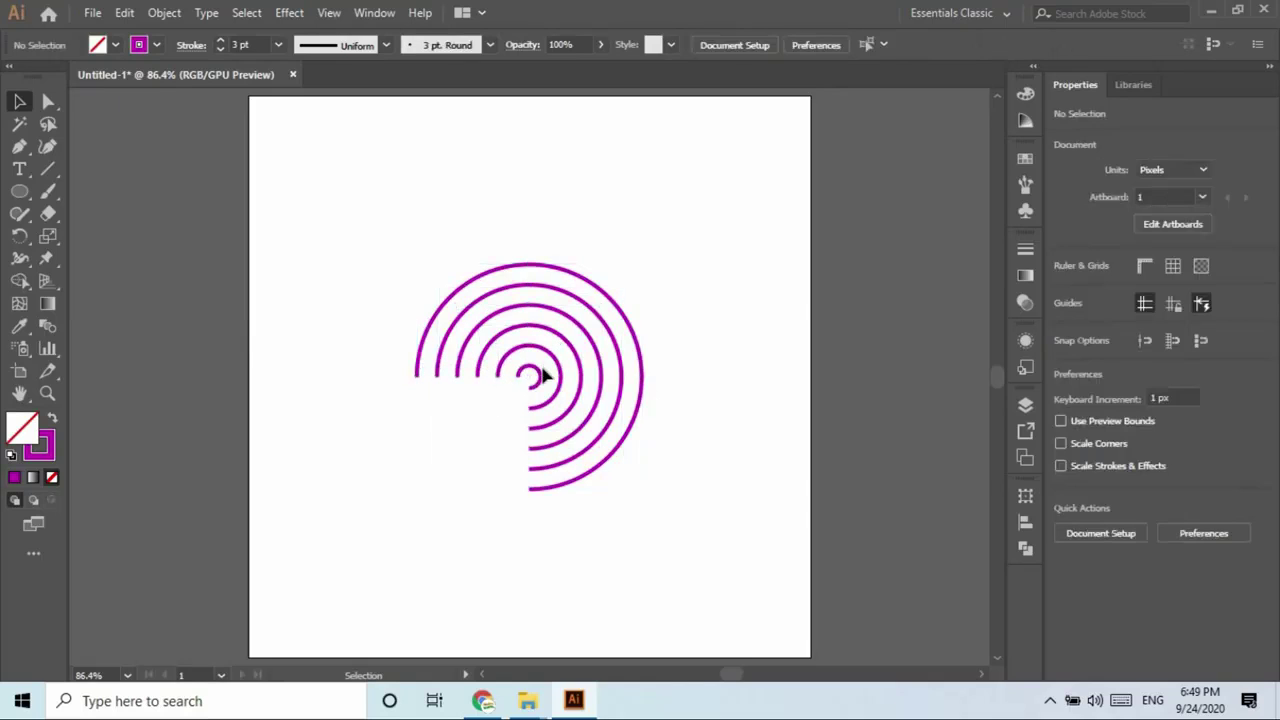
click(536, 380)
click(279, 267)
Close the outermost arc with the Pen tool, adding a square lower-left corner at X 150 px, Y 350 px.
key(p)
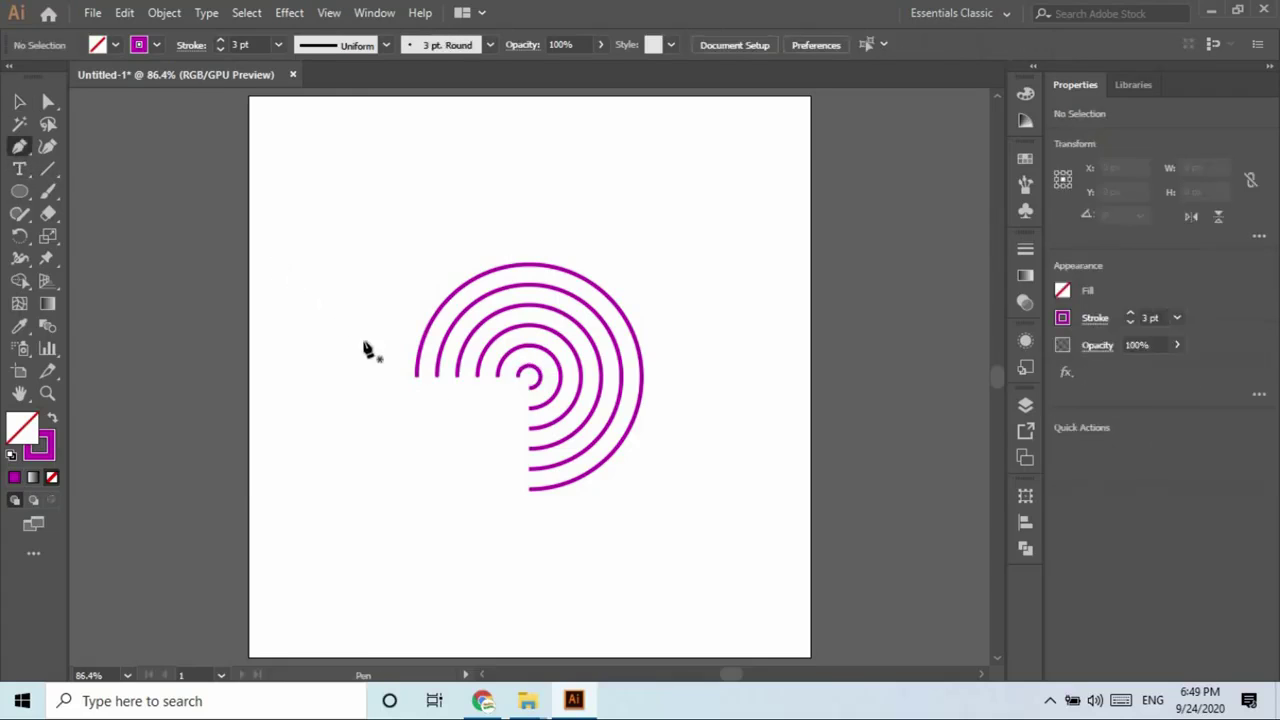
click(417, 378)
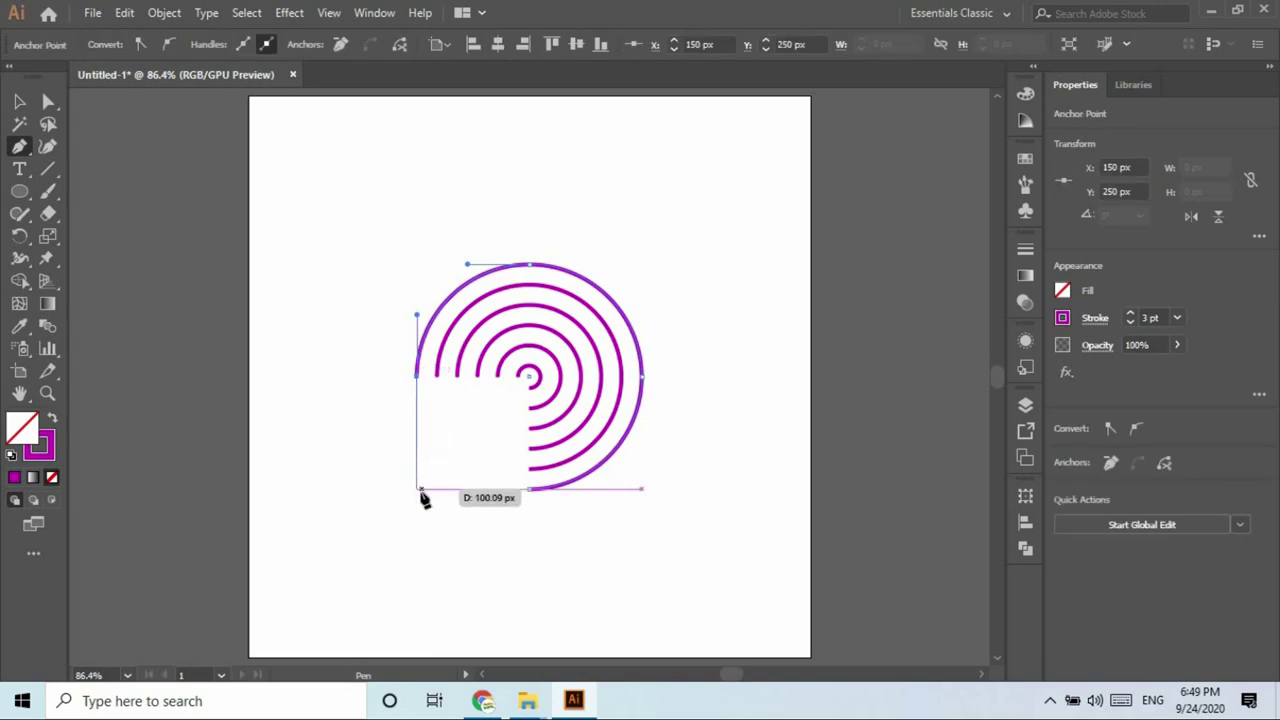
click(417, 490)
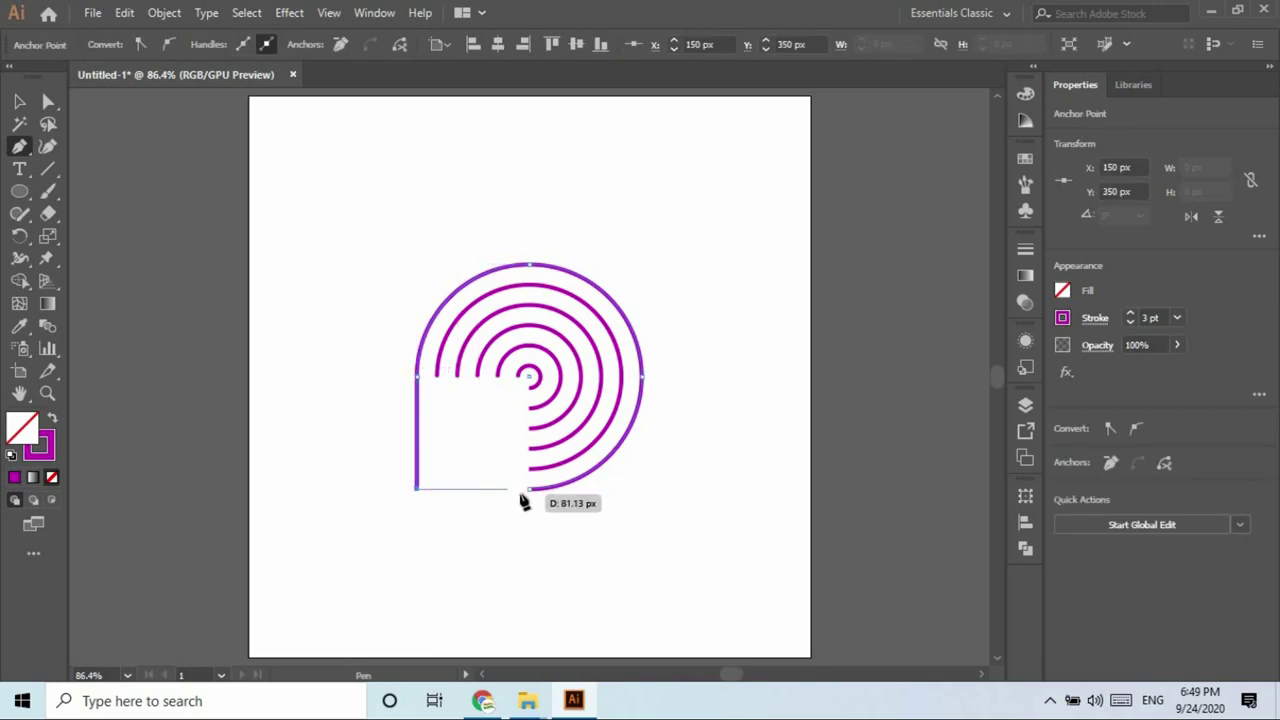
click(531, 491)
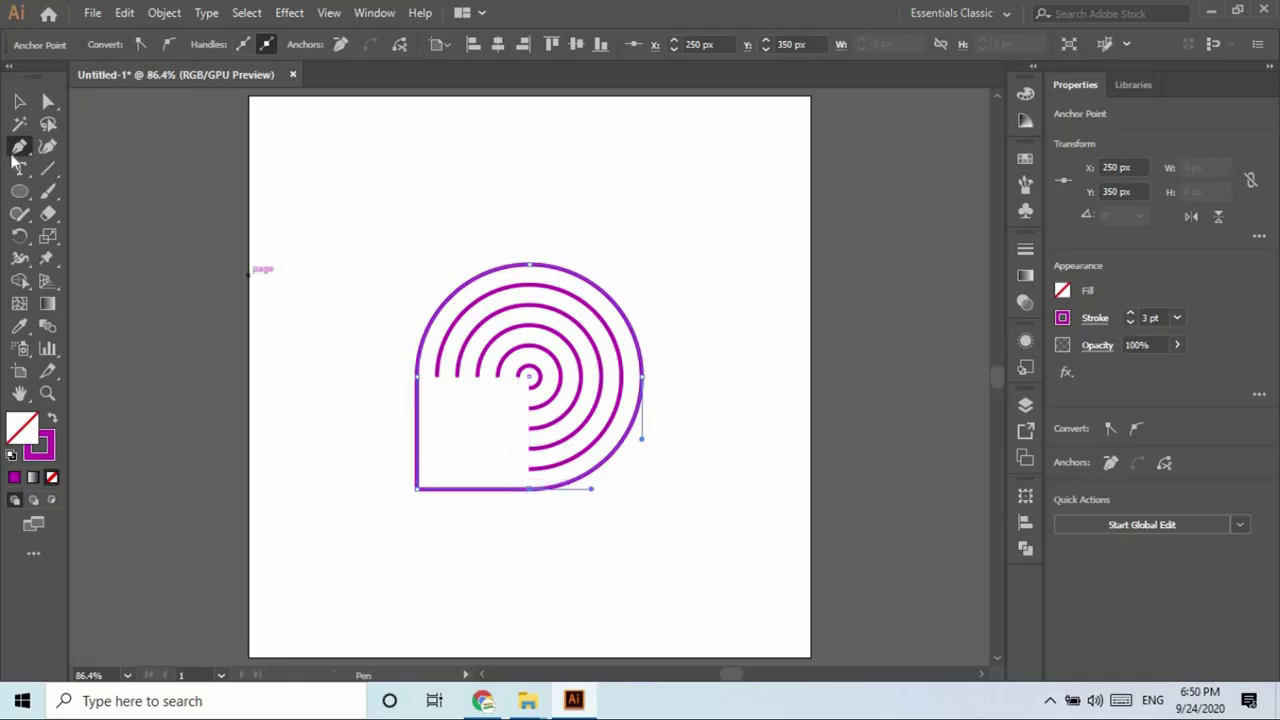
Draw 100 px vertical lines from the left ends of the five inner arcs down to the shape's bottom edge.
click(47, 171)
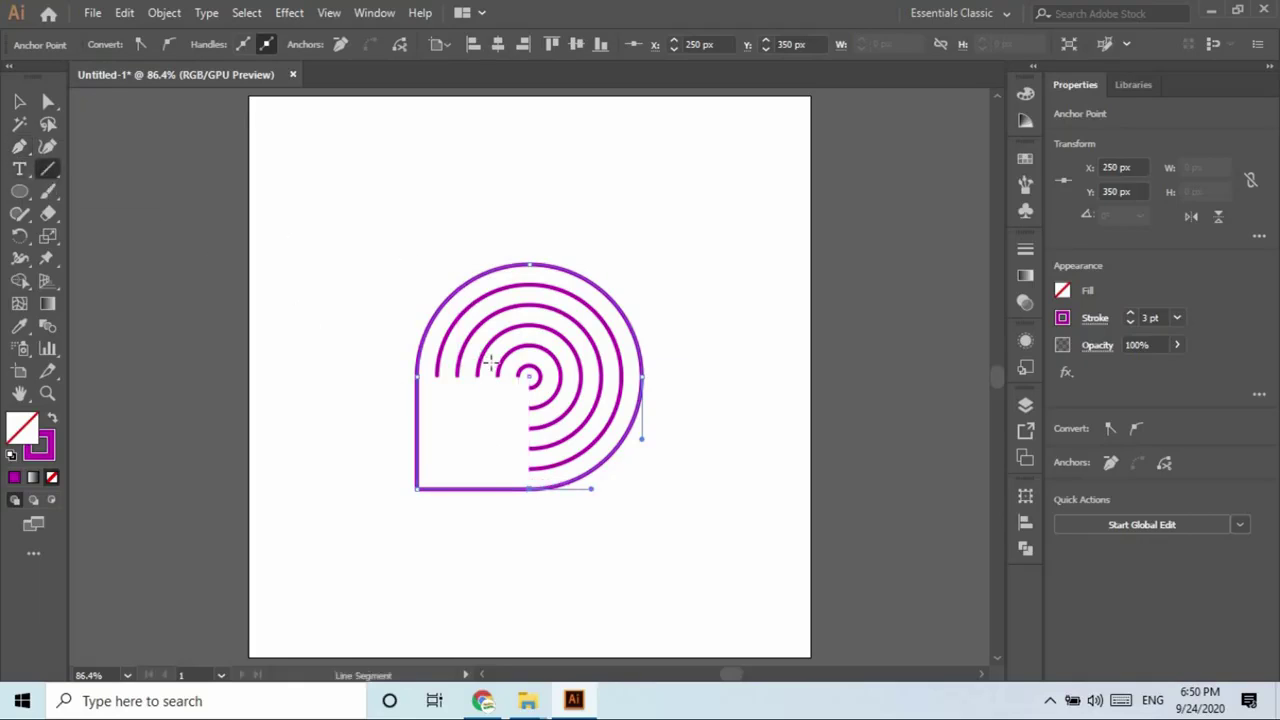
mouse_move(429, 295)
mouse_down()
mouse_move(508, 366)
mouse_move(634, 423)
mouse_move(640, 451)
mouse_move(447, 284)
mouse_move(420, 520)
mouse_up()
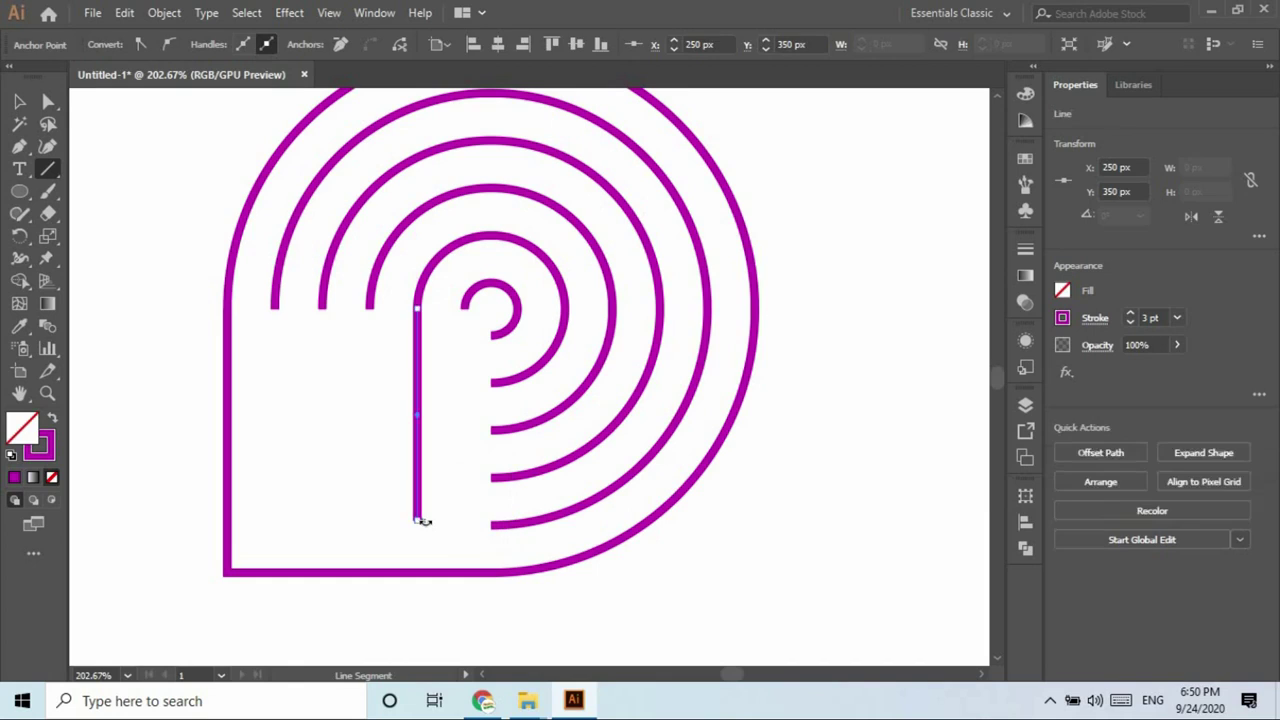
key(ctrl+z)
mouse_move(417, 306)
mouse_down()
mouse_move(420, 384)
mouse_move(491, 308)
mouse_move(418, 309)
mouse_move(427, 569)
mouse_up()
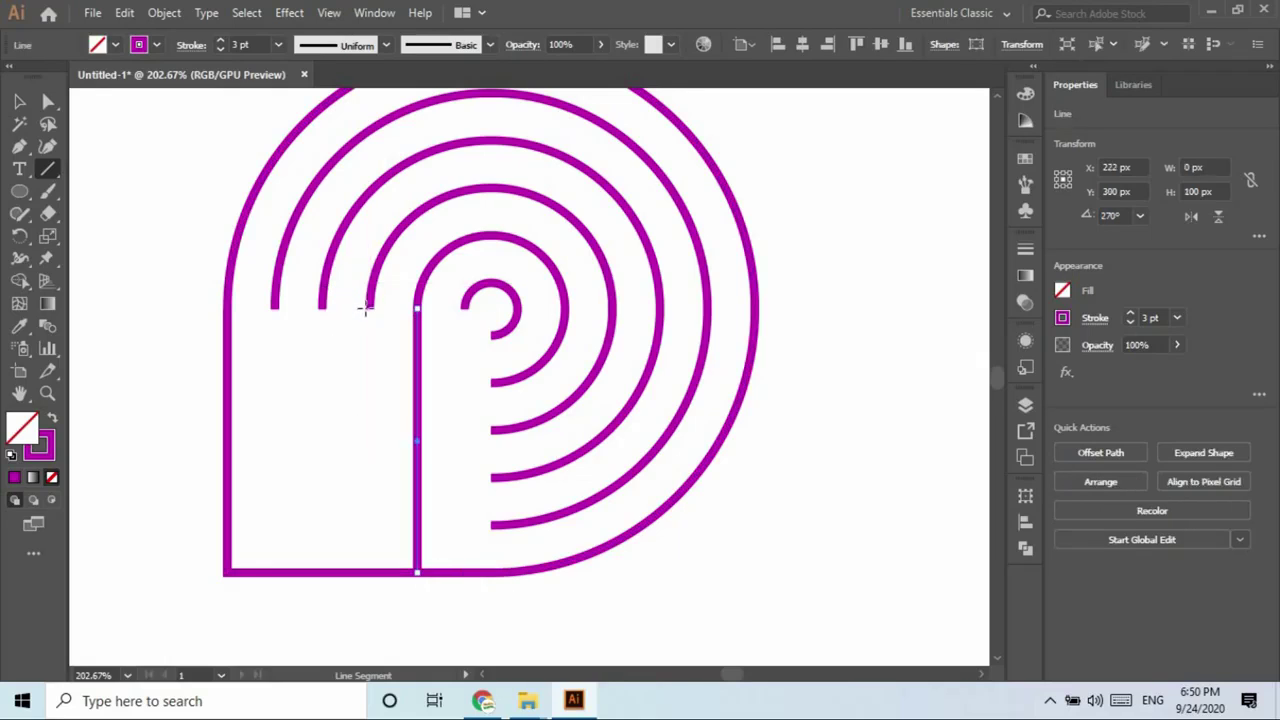
drag(369, 307, 400, 570)
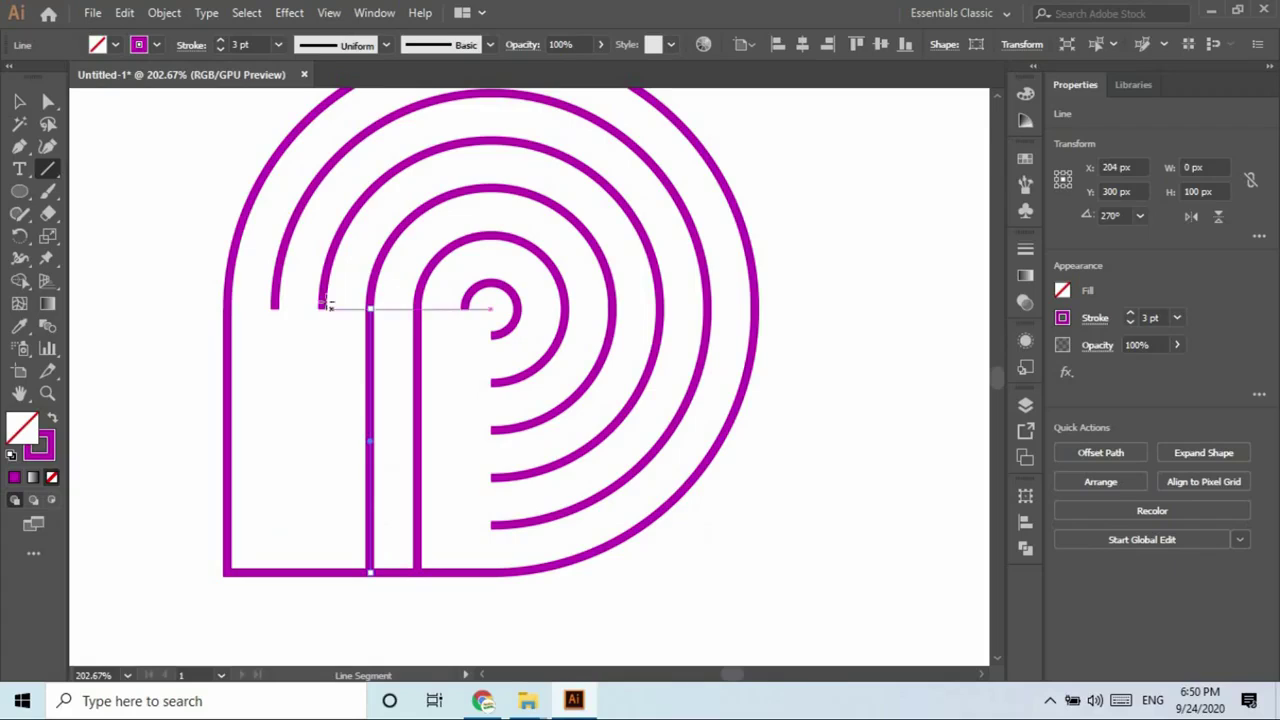
drag(322, 307, 349, 569)
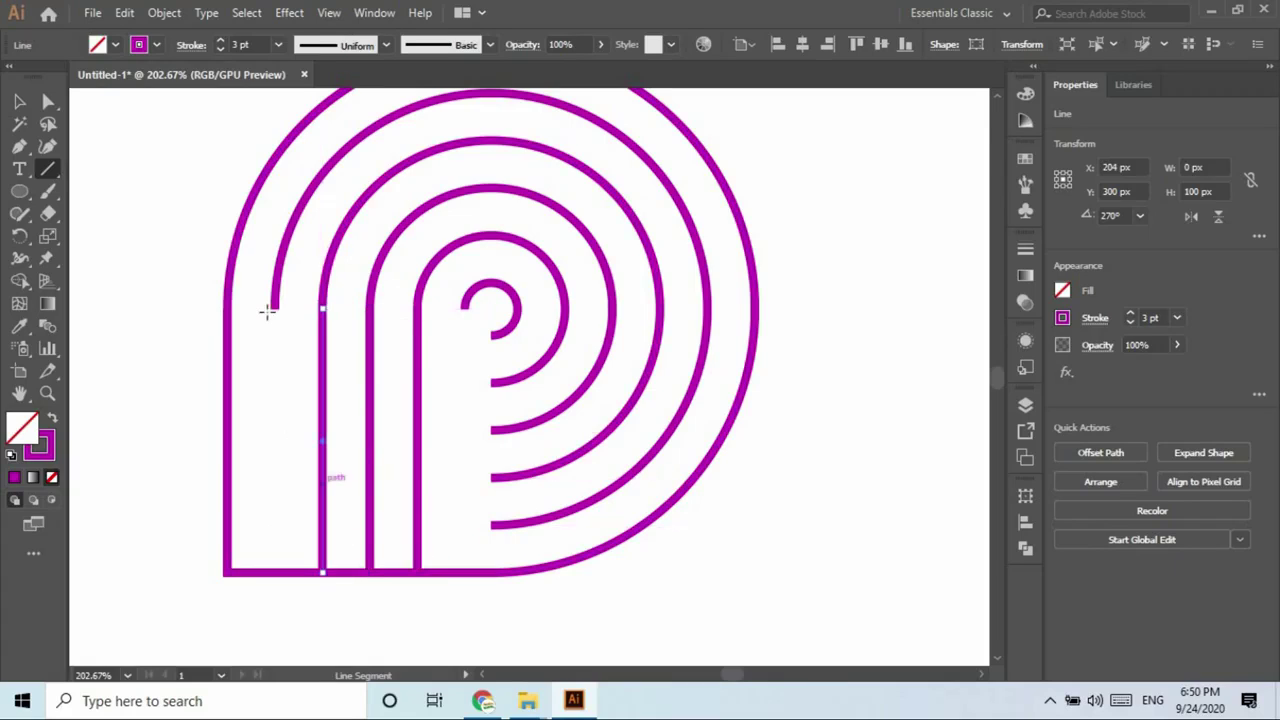
drag(273, 307, 274, 572)
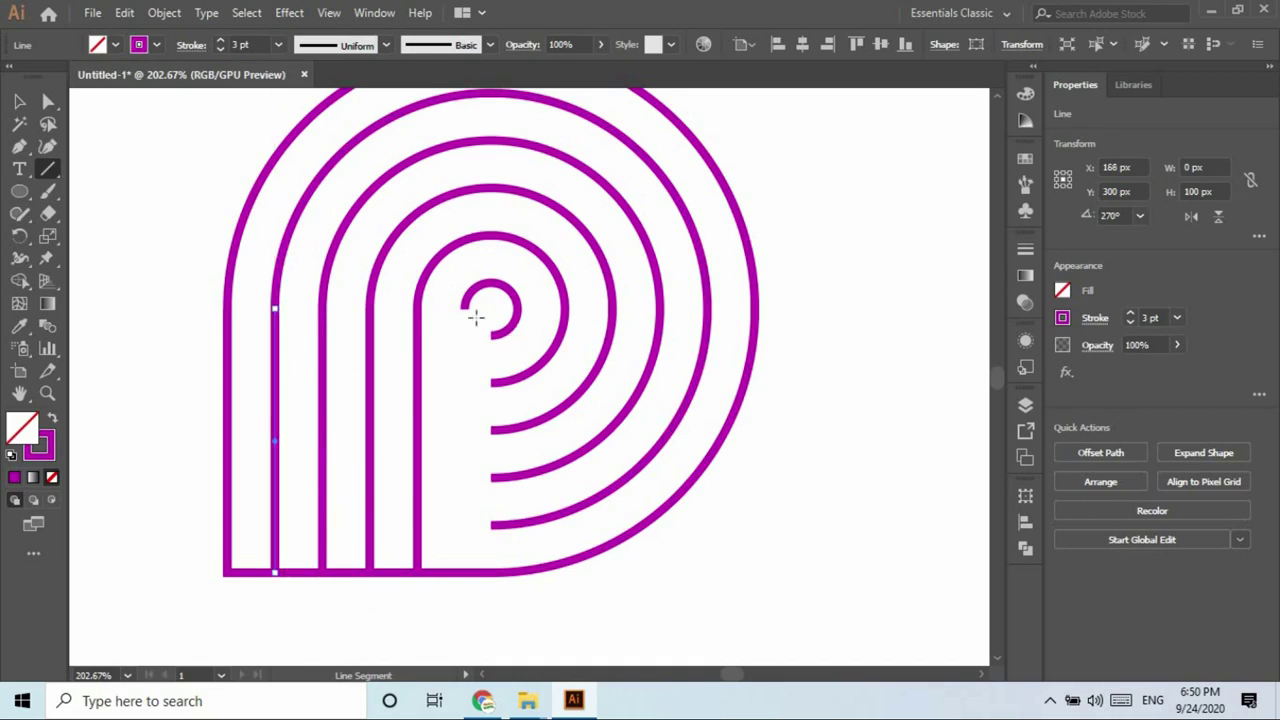
drag(464, 307, 472, 572)
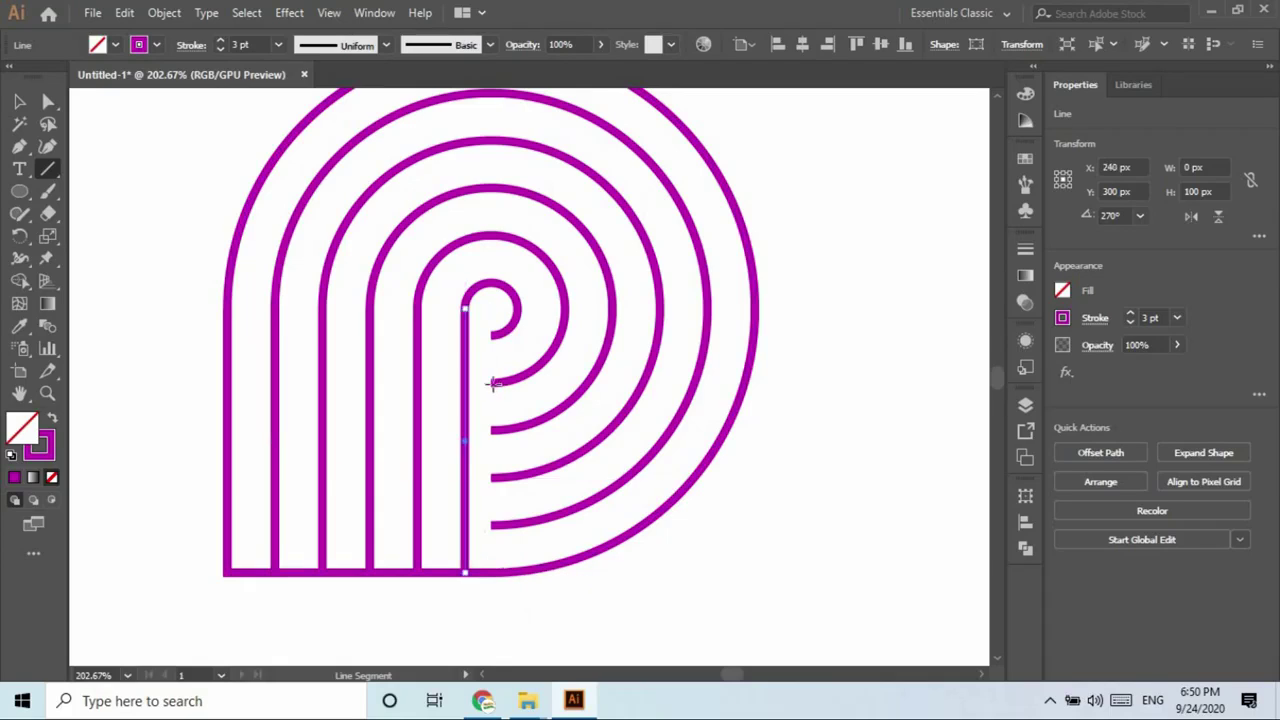
Draw 10 px horizontal lines joining the lower ends of the four middle arcs to the innermost vertical line, and deselect.
drag(484, 380, 466, 383)
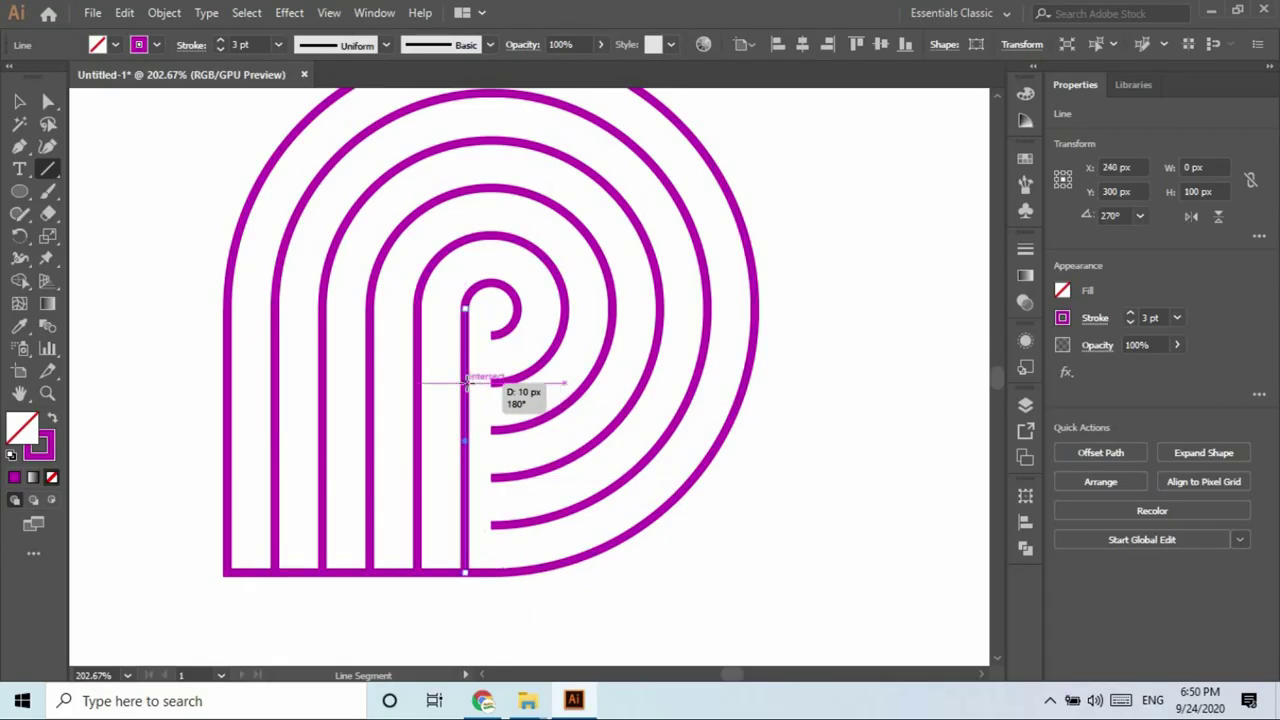
drag(464, 383, 464, 383)
drag(488, 430, 465, 430)
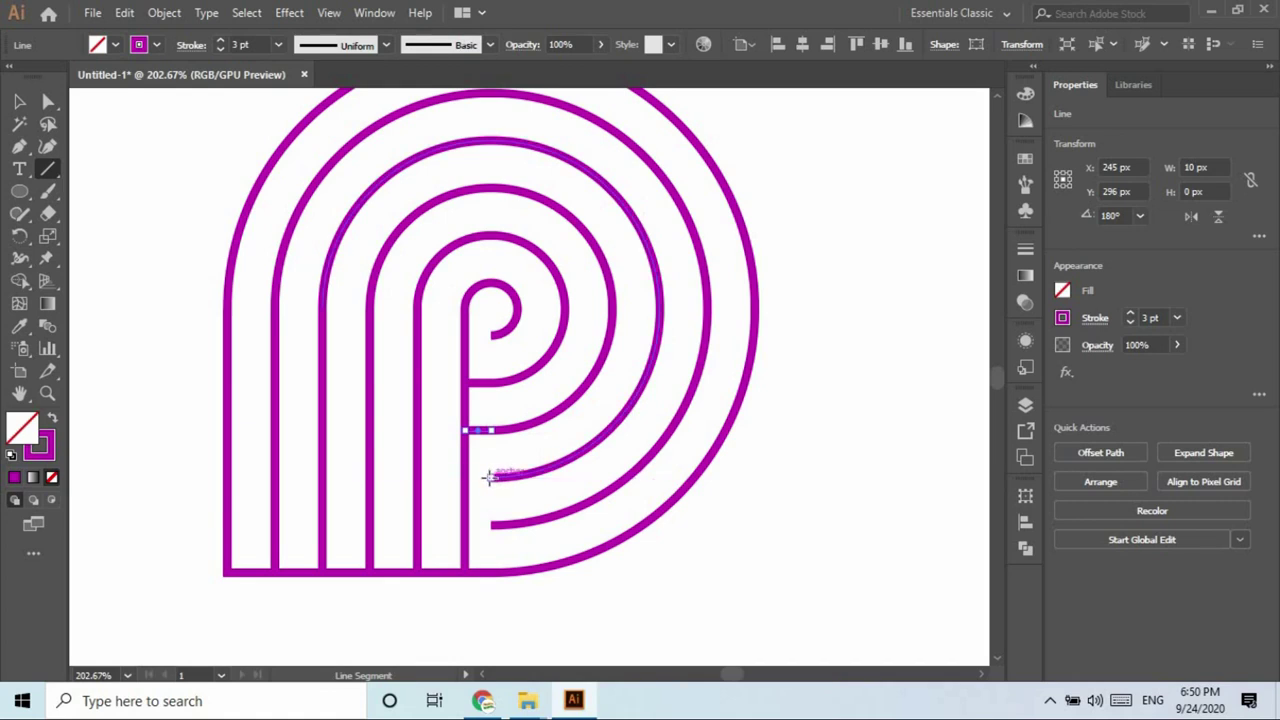
key(ctrl+z)
drag(488, 430, 464, 431)
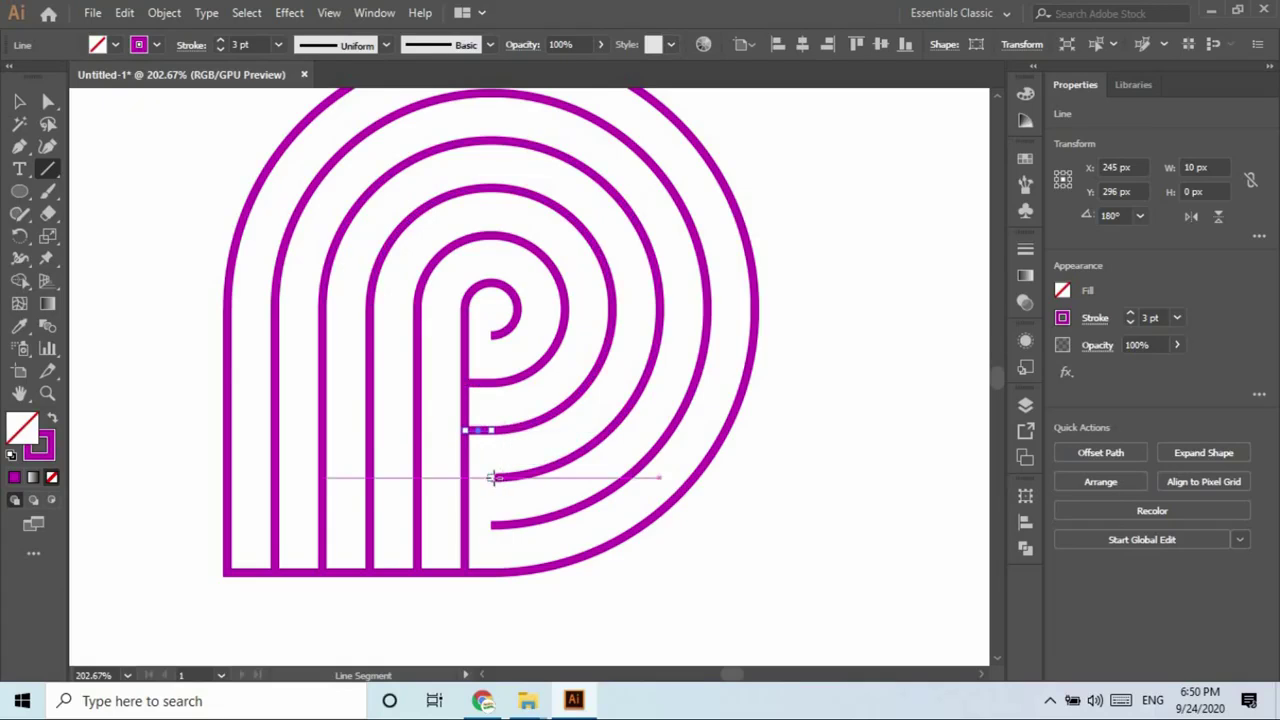
drag(488, 476, 465, 477)
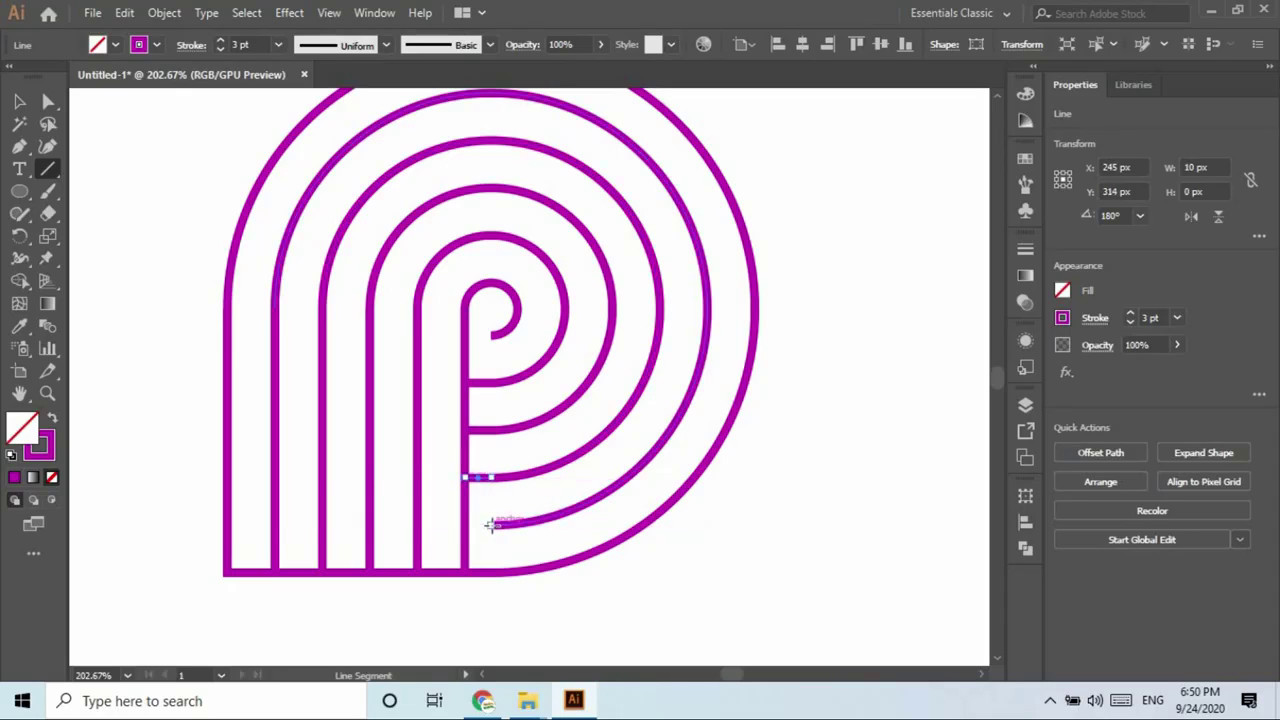
drag(490, 523, 466, 523)
click(19, 101)
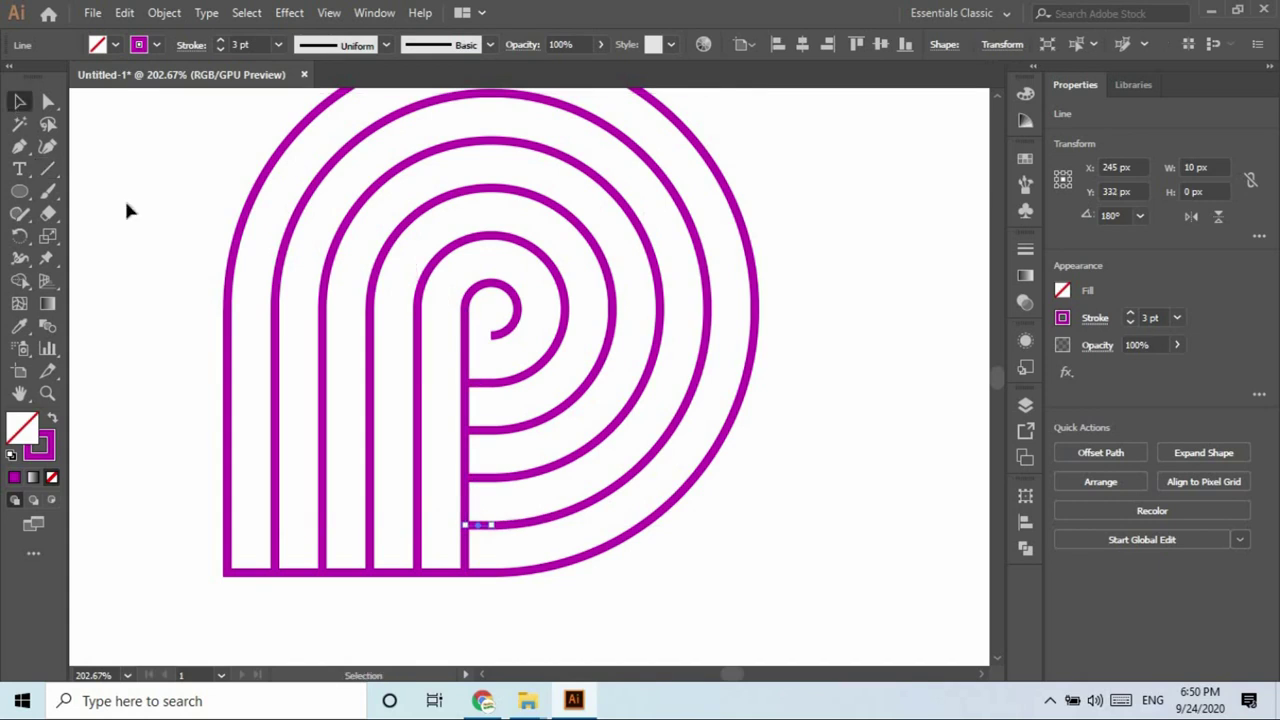
click(155, 205)
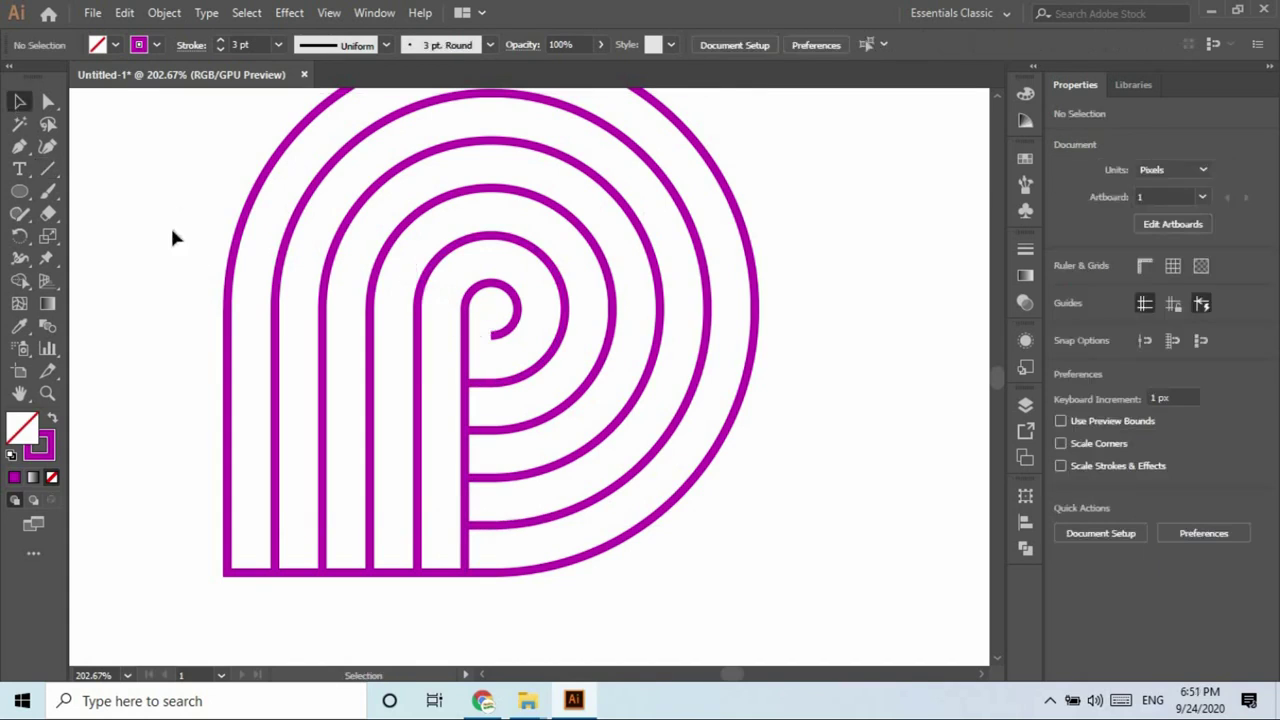
Connect the innermost arc's lower end to the innermost vertical line with a 10 px horizontal line and deselect it.
key(backslash)
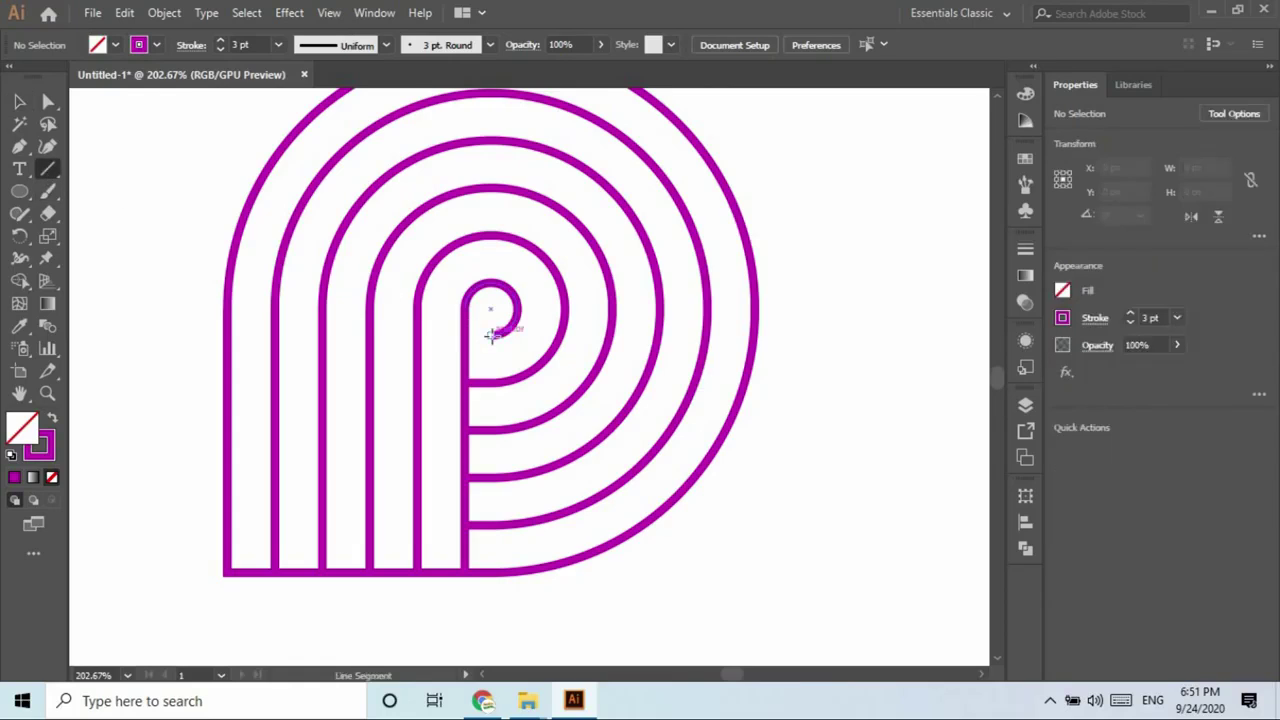
drag(478, 334, 467, 334)
click(20, 102)
click(177, 168)
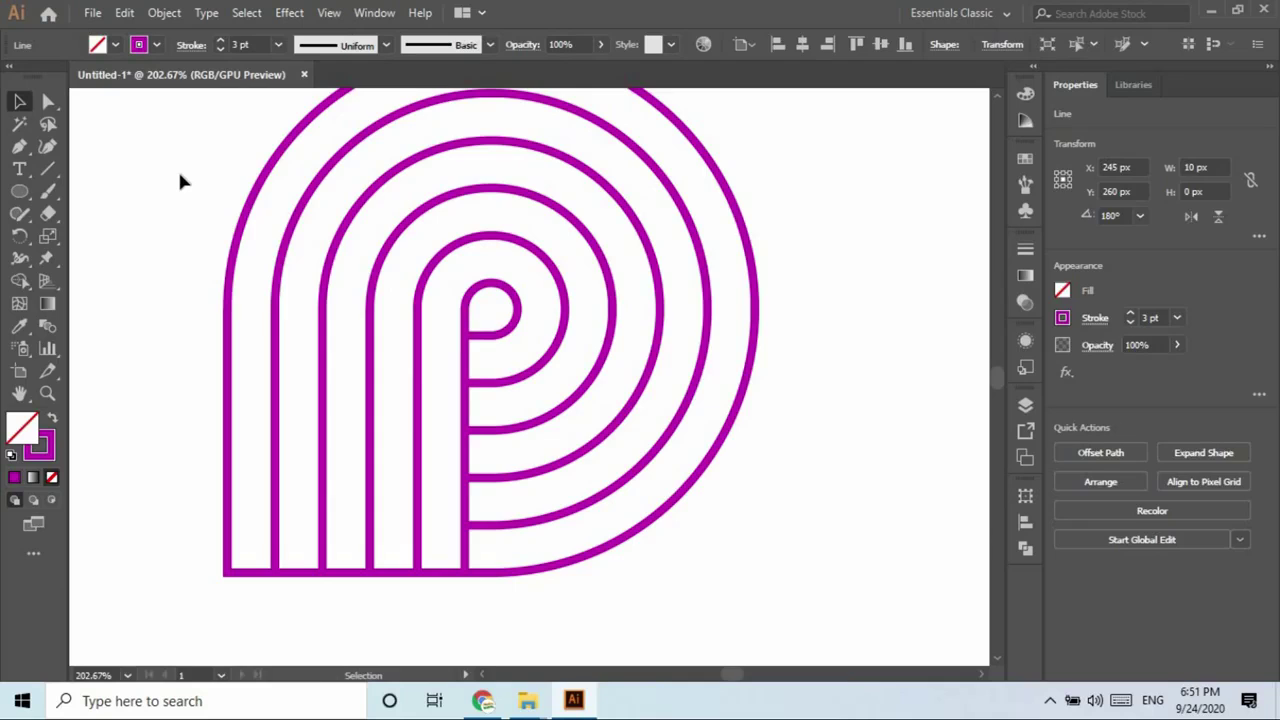
Select all the paths of the striped P shape and group them.
key(ctrl+minus)
key(ctrl+minus)
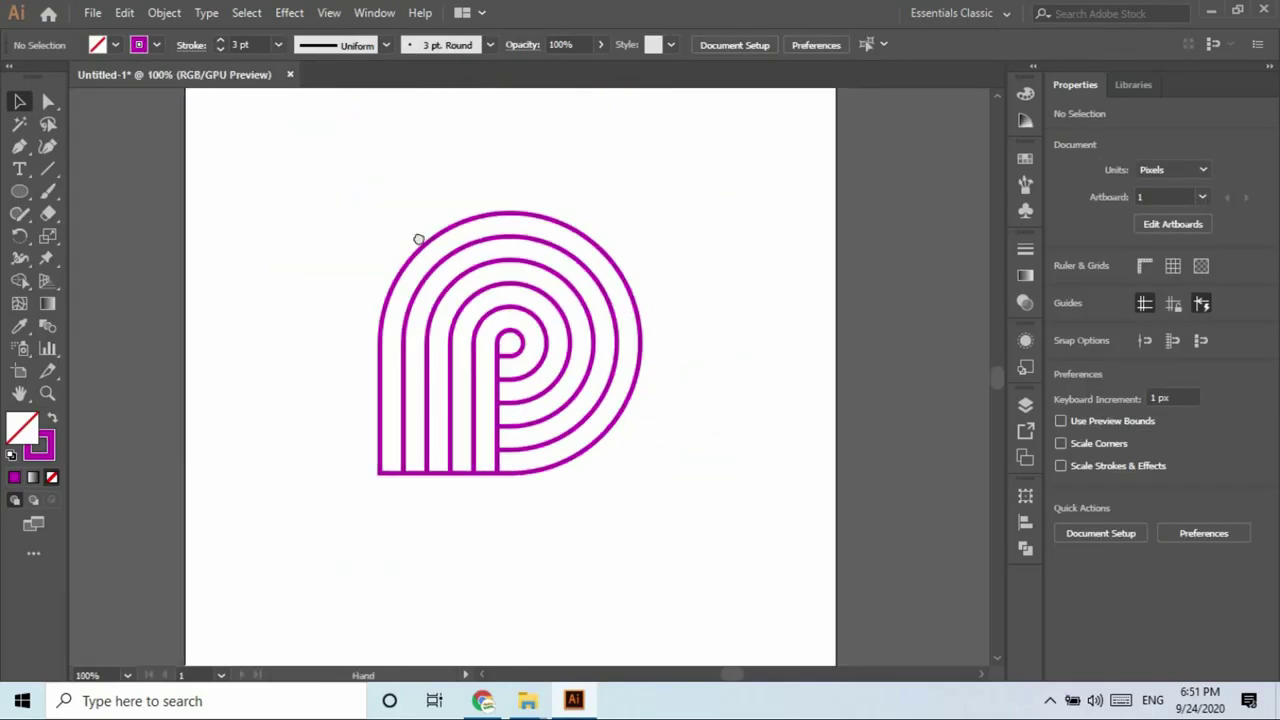
drag(474, 245, 316, 197)
drag(519, 435, 572, 497)
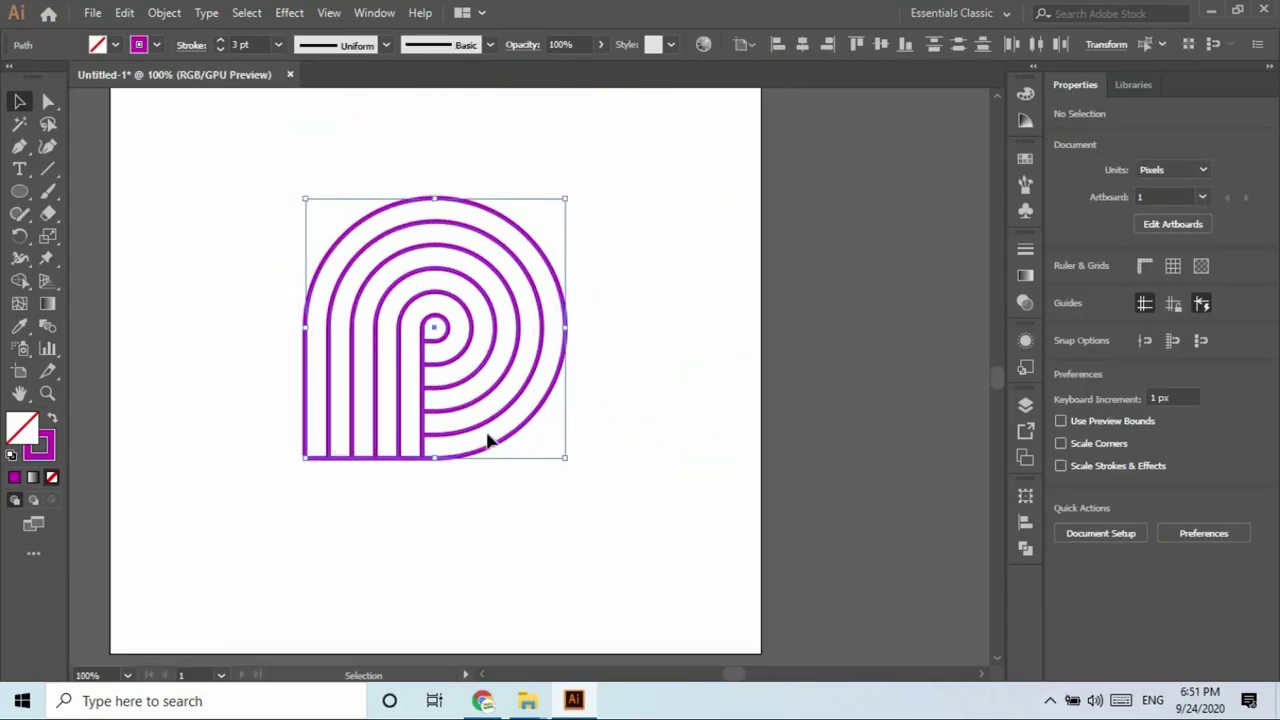
click(165, 13)
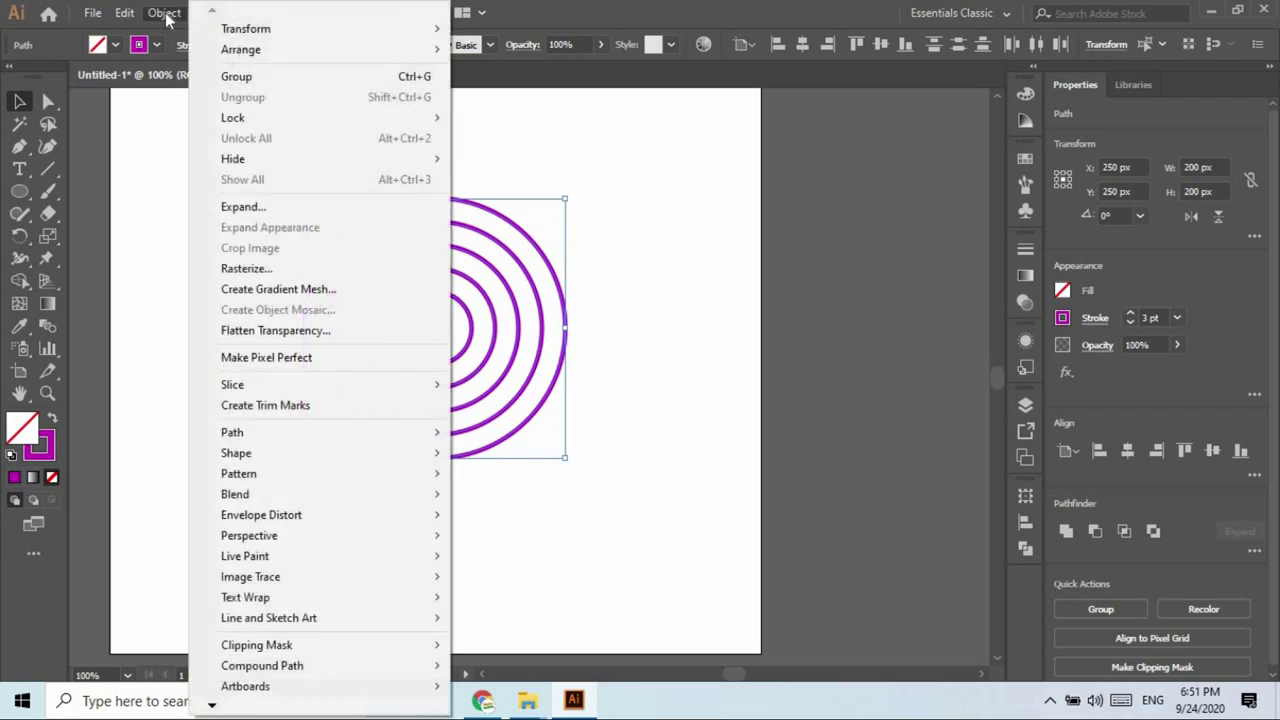
click(303, 76)
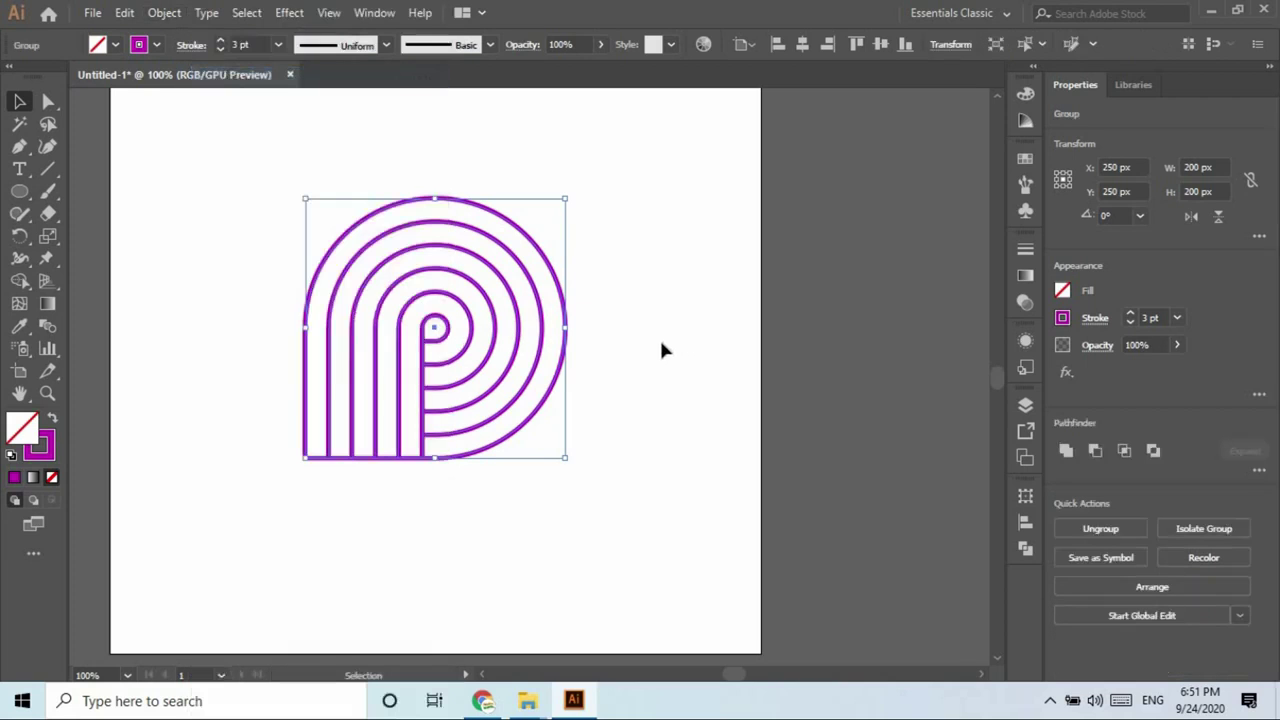
Scale the group down proportionally to about 114 px square and move it to the upper part of the artboard.
drag(306, 199, 420, 262)
drag(456, 360, 456, 228)
Create a copy of the group reflected across the horizontal axis, and stack the upright P directly below the flipped one with curved edges touching.
right_click(456, 228)
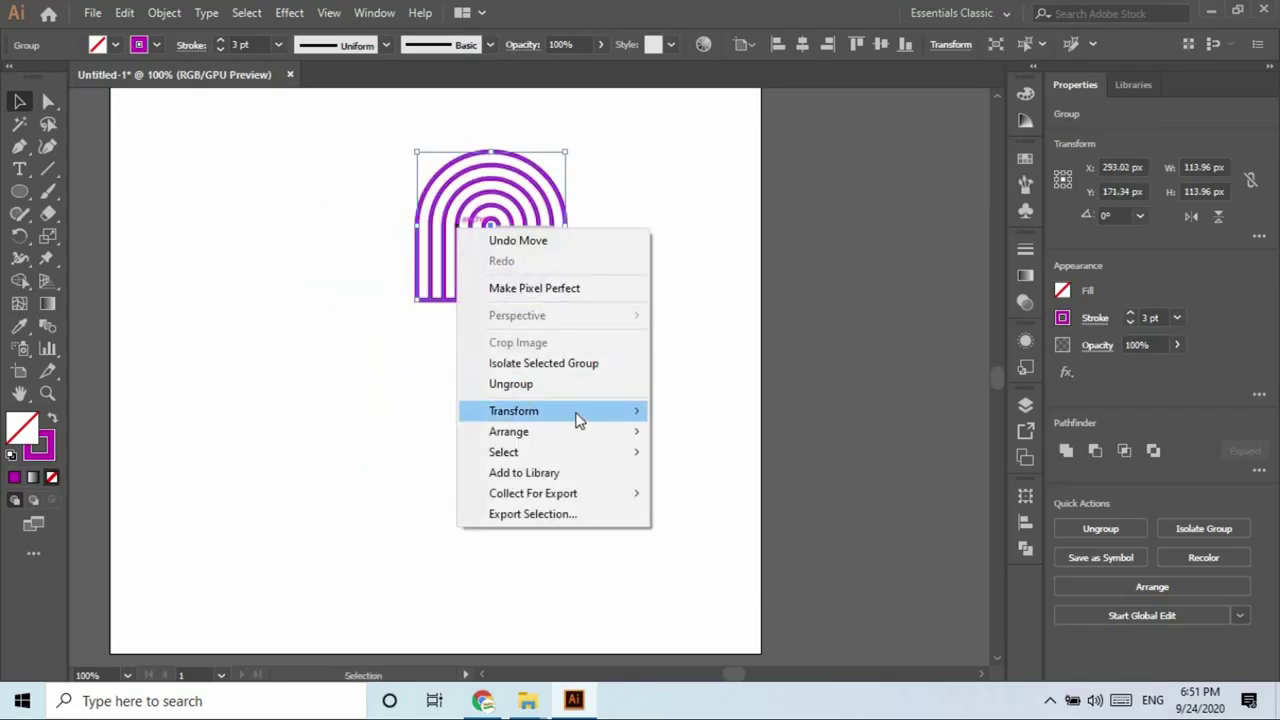
mouse_move(577, 411)
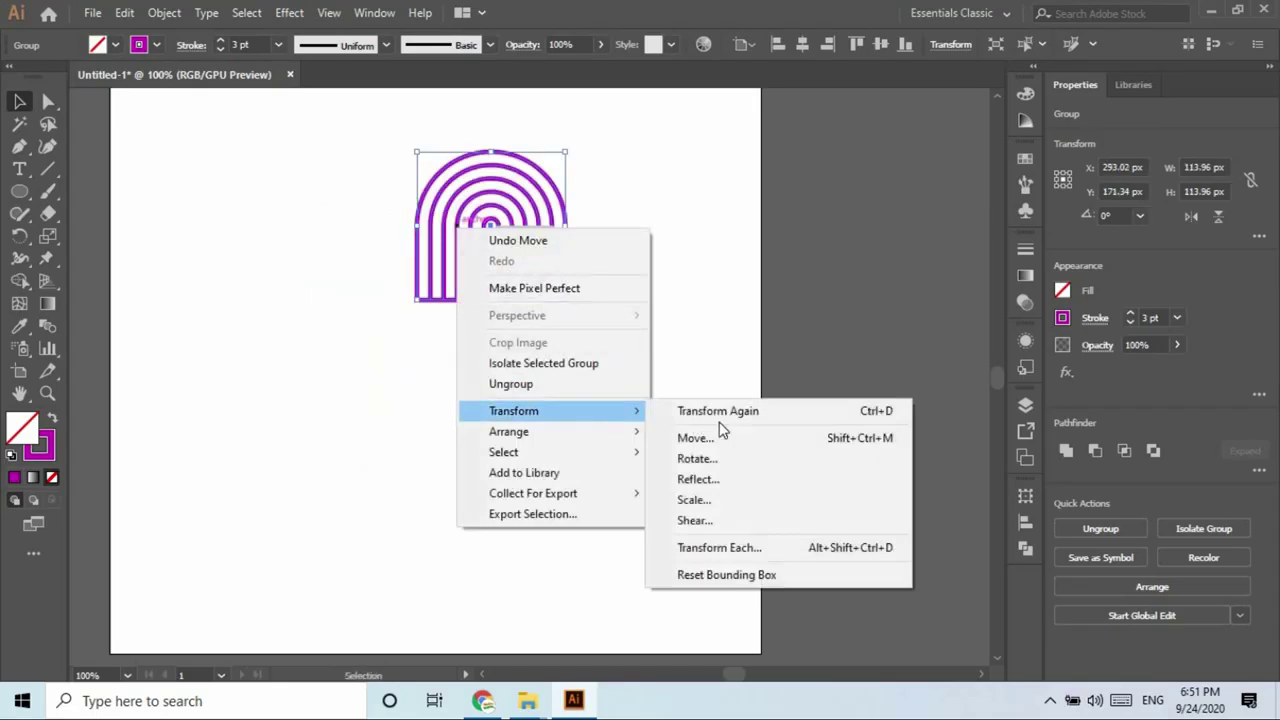
click(739, 483)
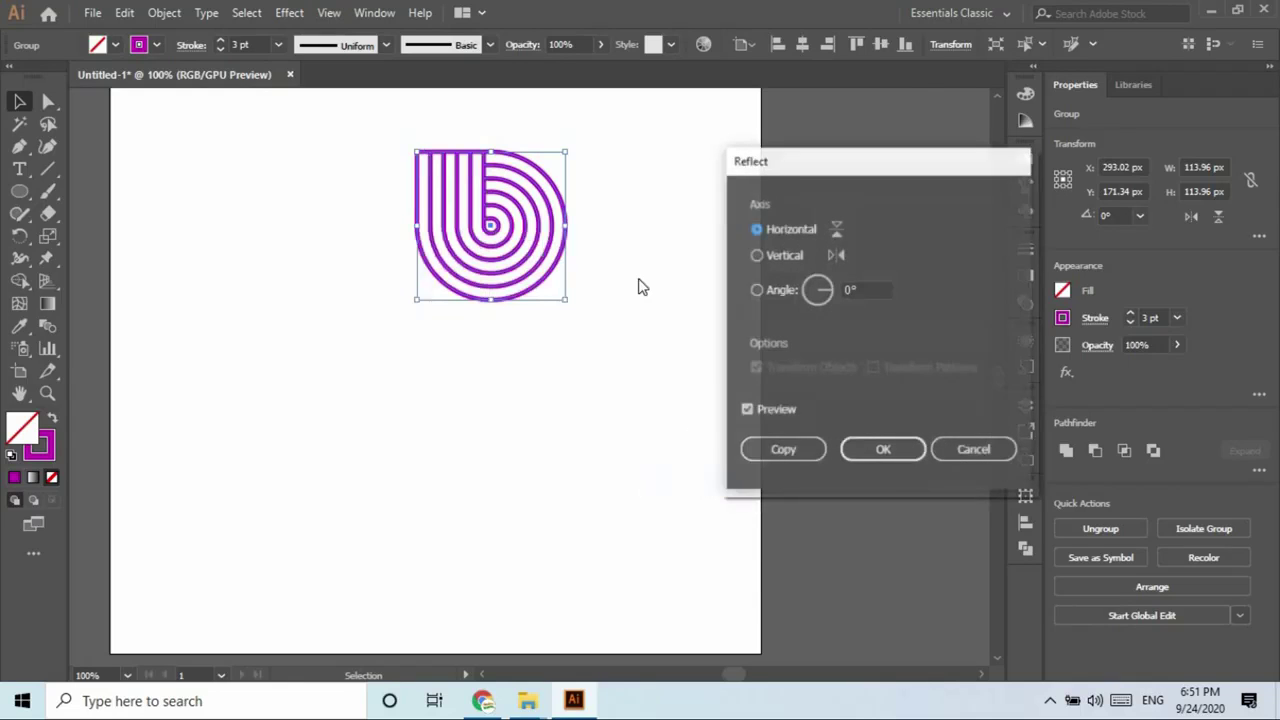
click(775, 455)
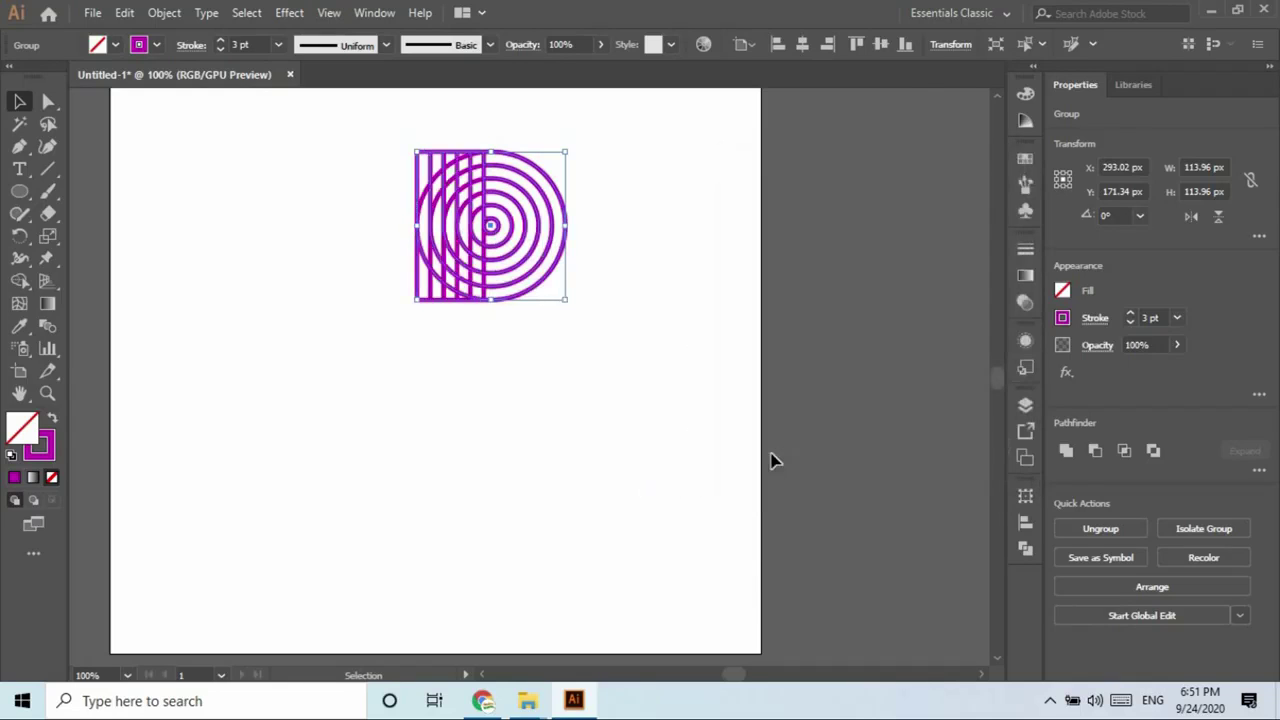
drag(485, 258, 493, 343)
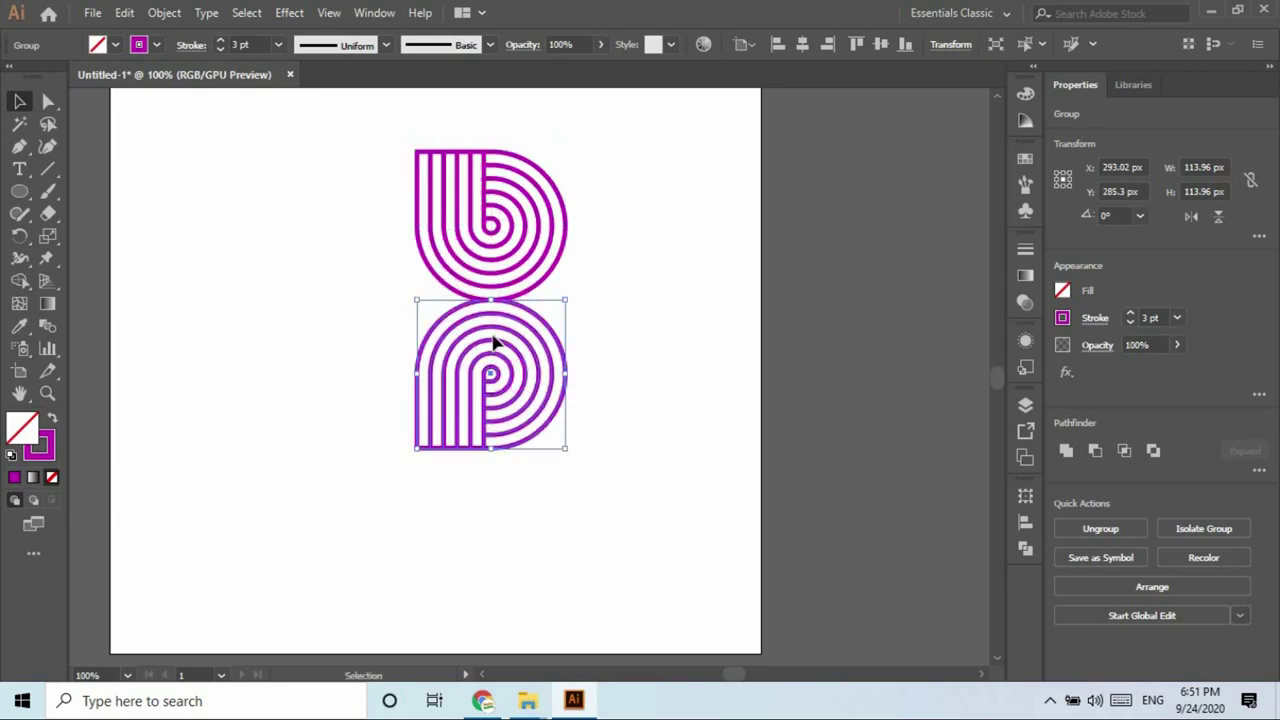
Move the flipped P group diagonally below the upright P so that their square corners meet.
right_click(493, 343)
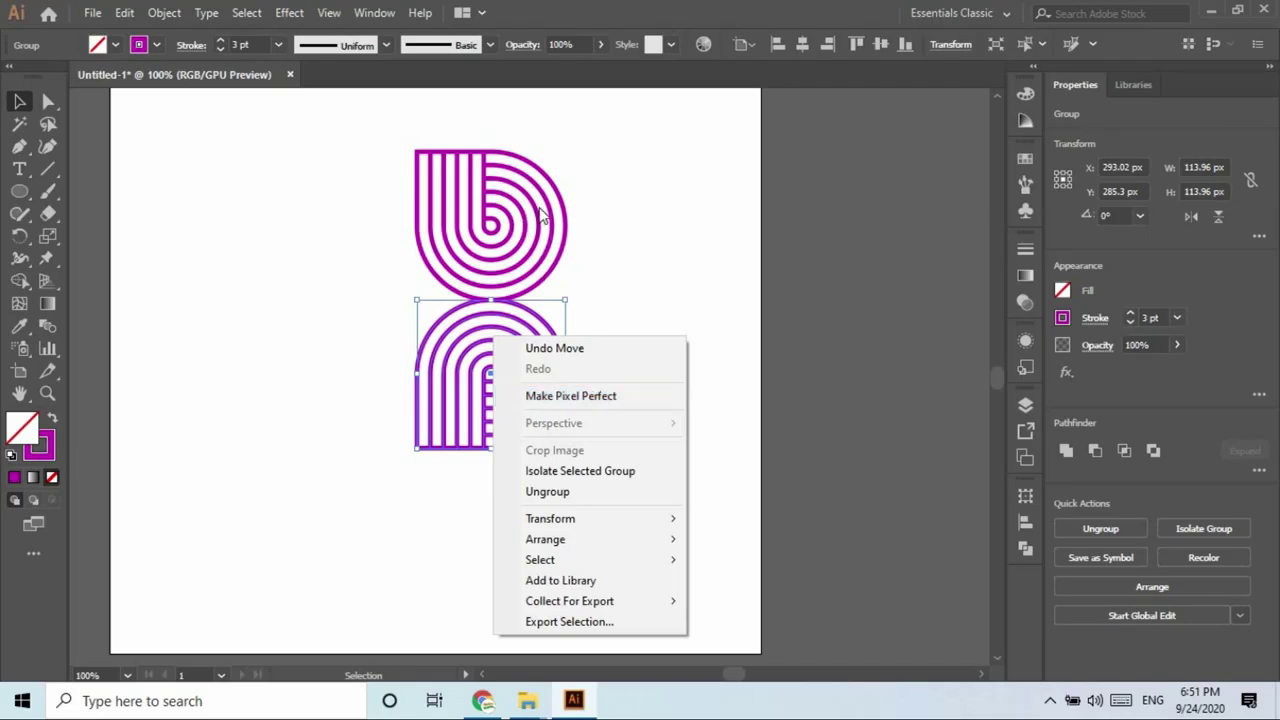
click(622, 228)
click(549, 224)
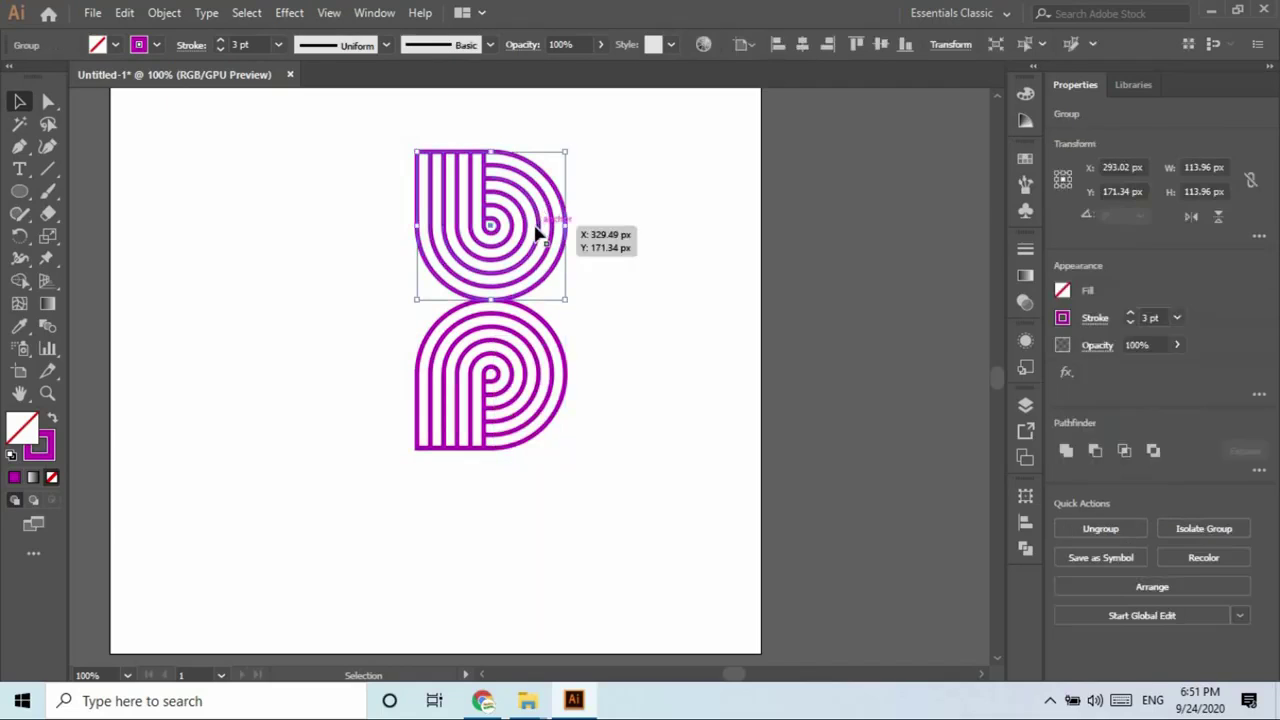
drag(528, 290, 377, 507)
Reflect the moved P group across the vertical axis so its straight stripes lie beside the meeting corner, and deselect it.
right_click(377, 505)
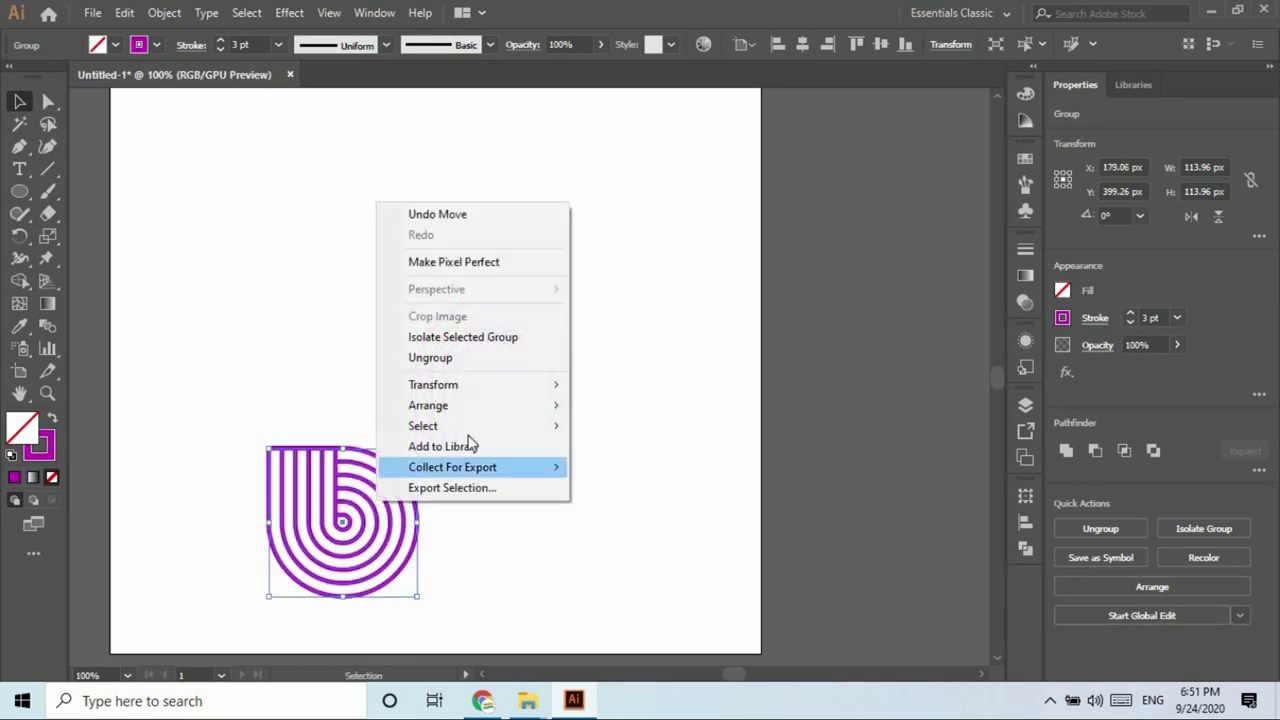
mouse_move(518, 388)
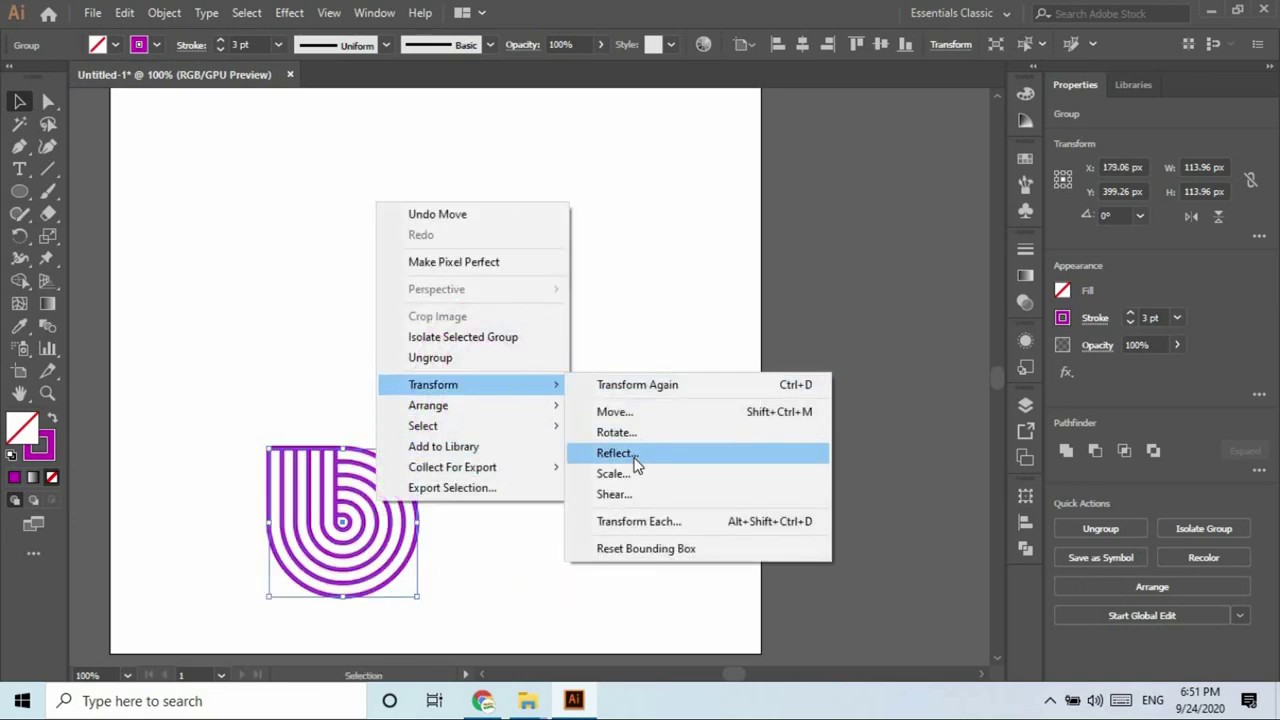
click(634, 460)
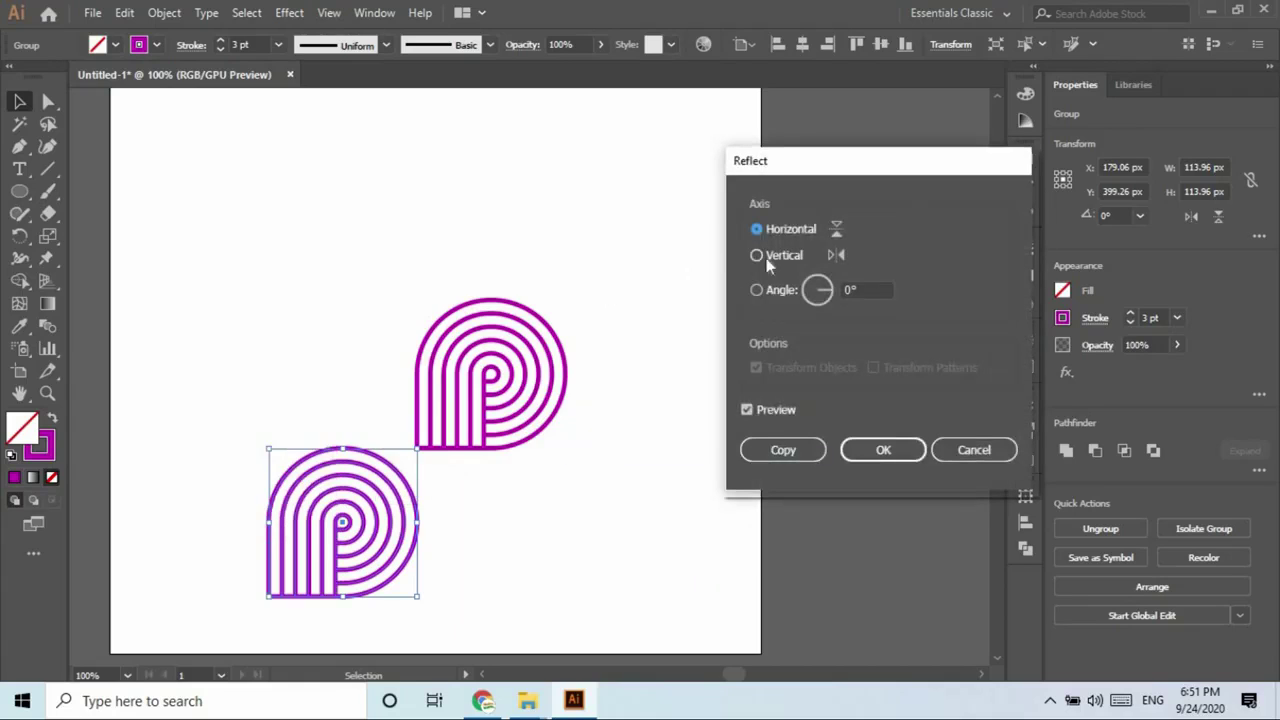
click(766, 258)
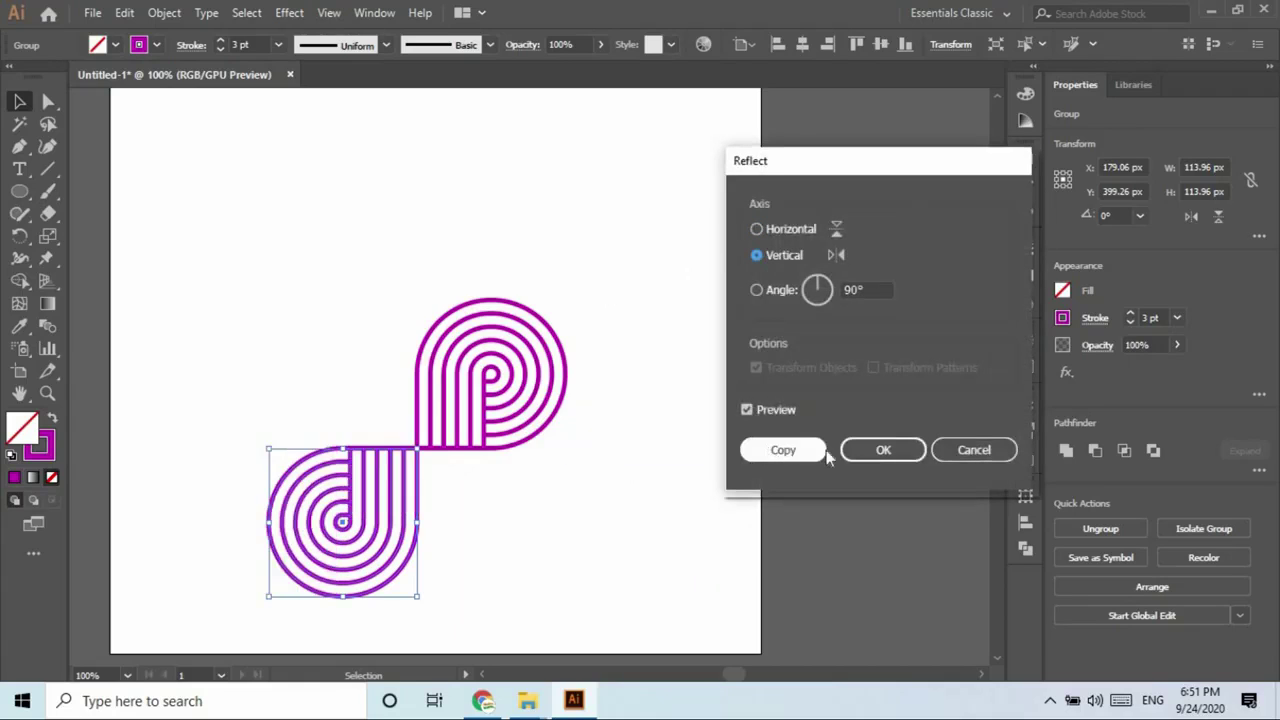
click(785, 455)
click(472, 510)
Copy both P groups, paste them in front, and rotate the pasted pair 90° to complete the four-part pinwheel.
drag(306, 272, 576, 590)
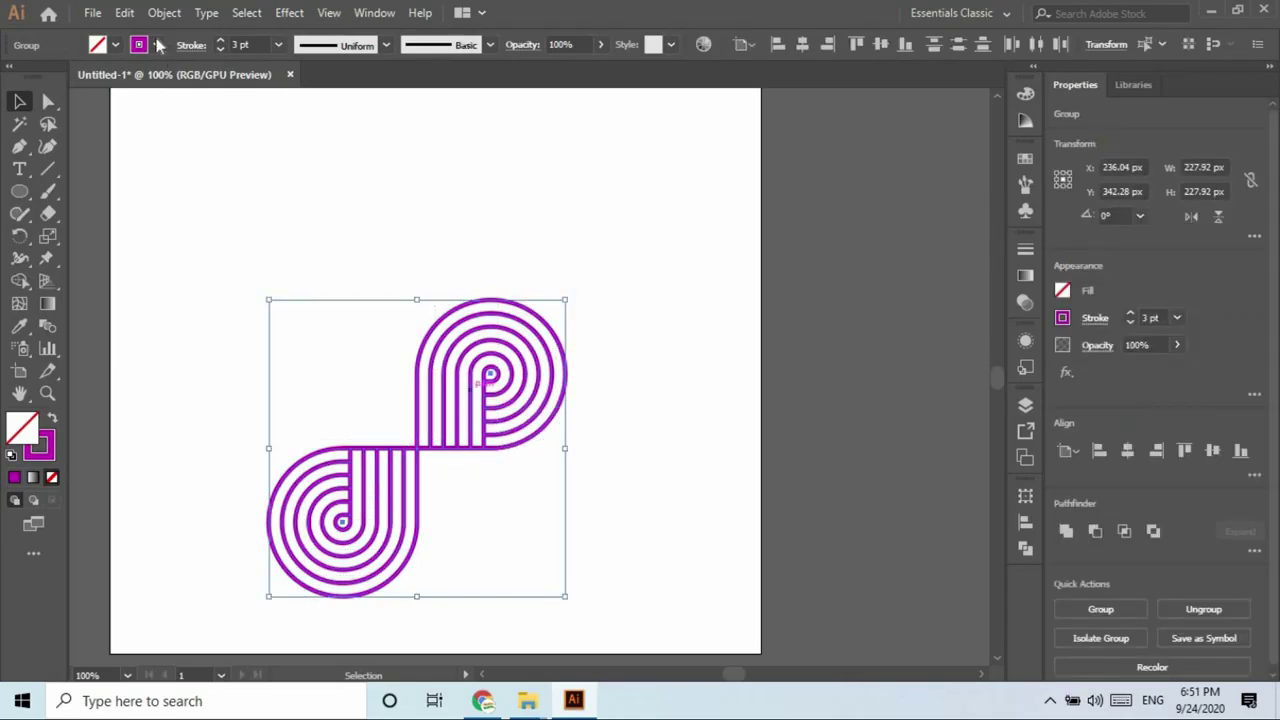
click(125, 13)
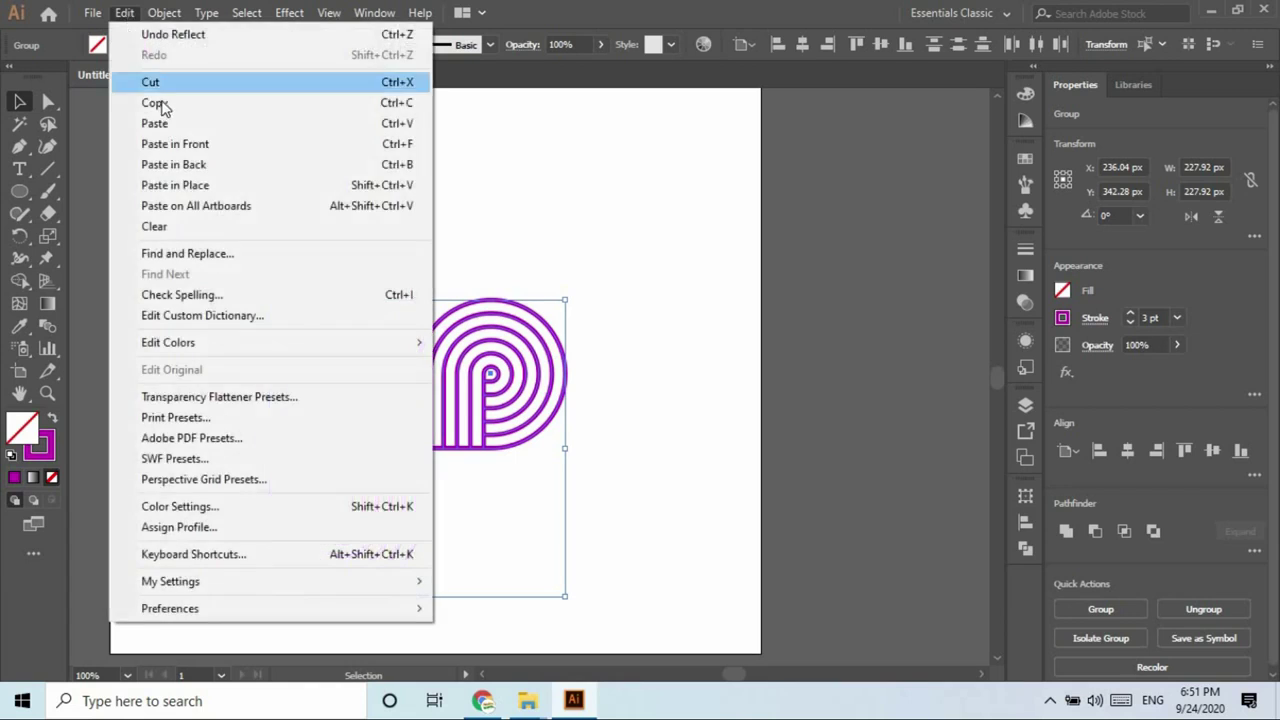
click(120, 13)
click(120, 12)
click(175, 144)
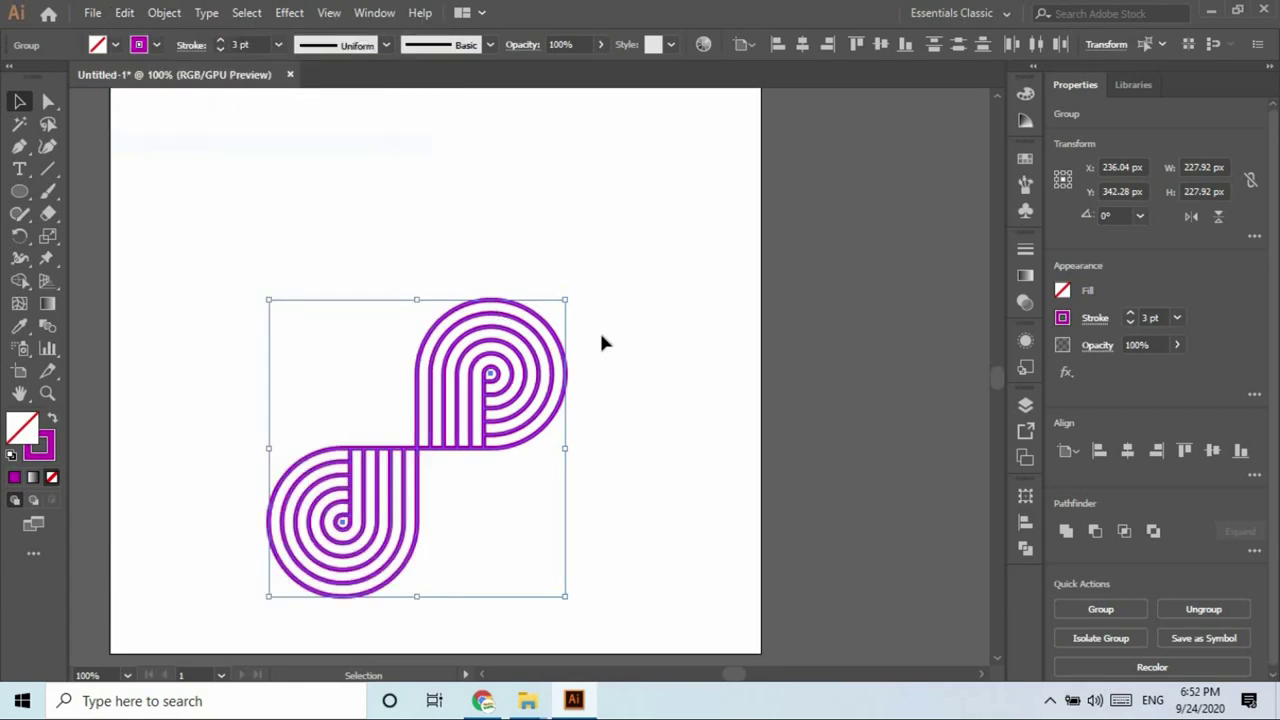
drag(574, 291, 636, 556)
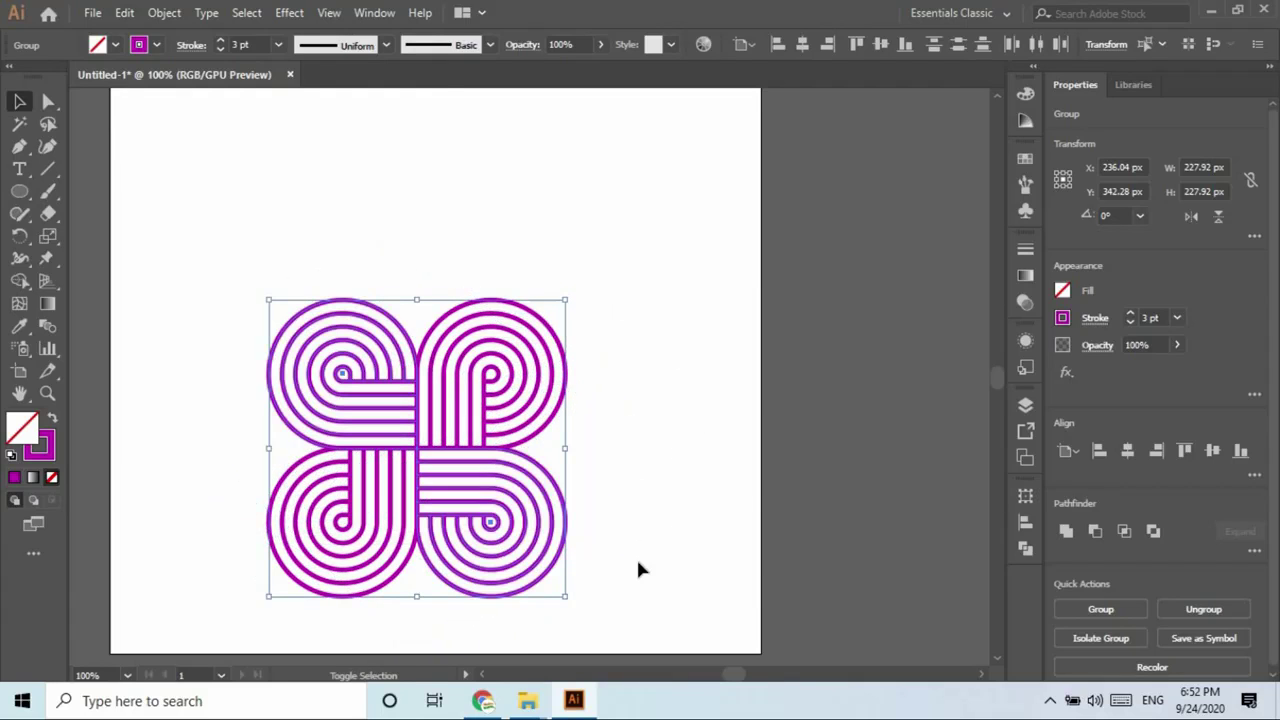
click(652, 472)
Group the whole four-part motif, center it horizontally and vertically on the artboard, and deselect it.
drag(254, 222, 586, 626)
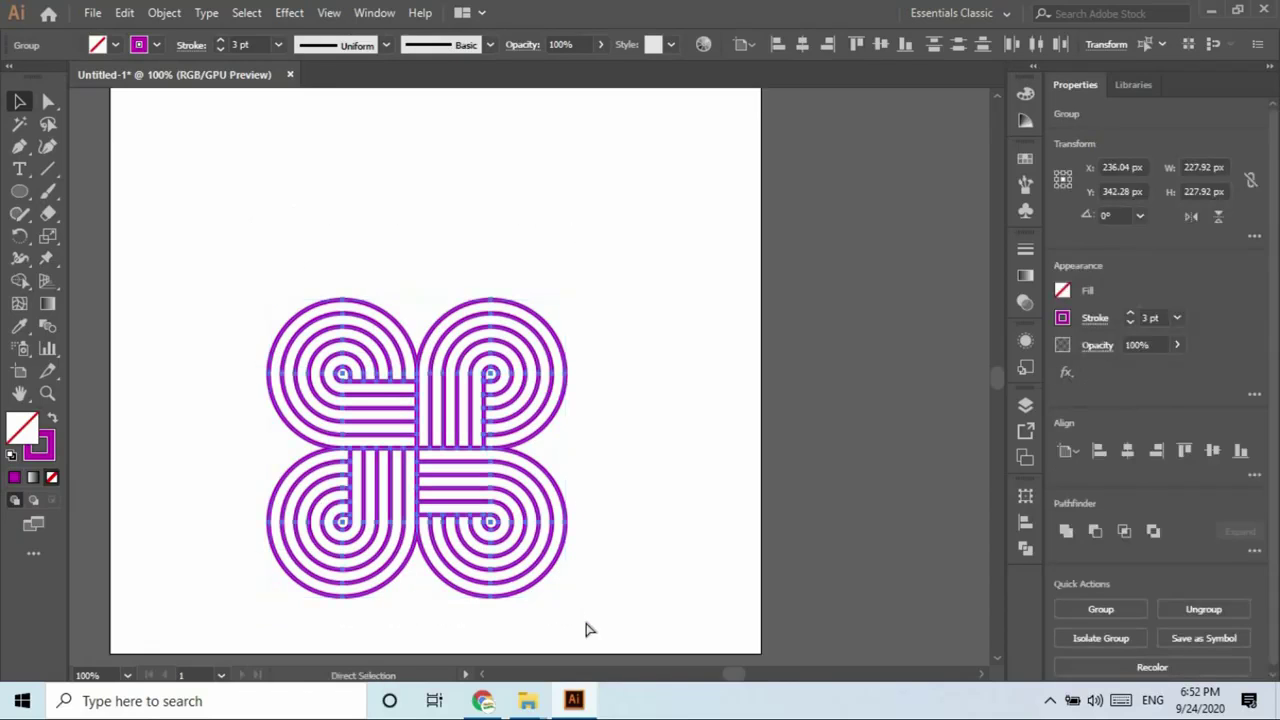
click(801, 46)
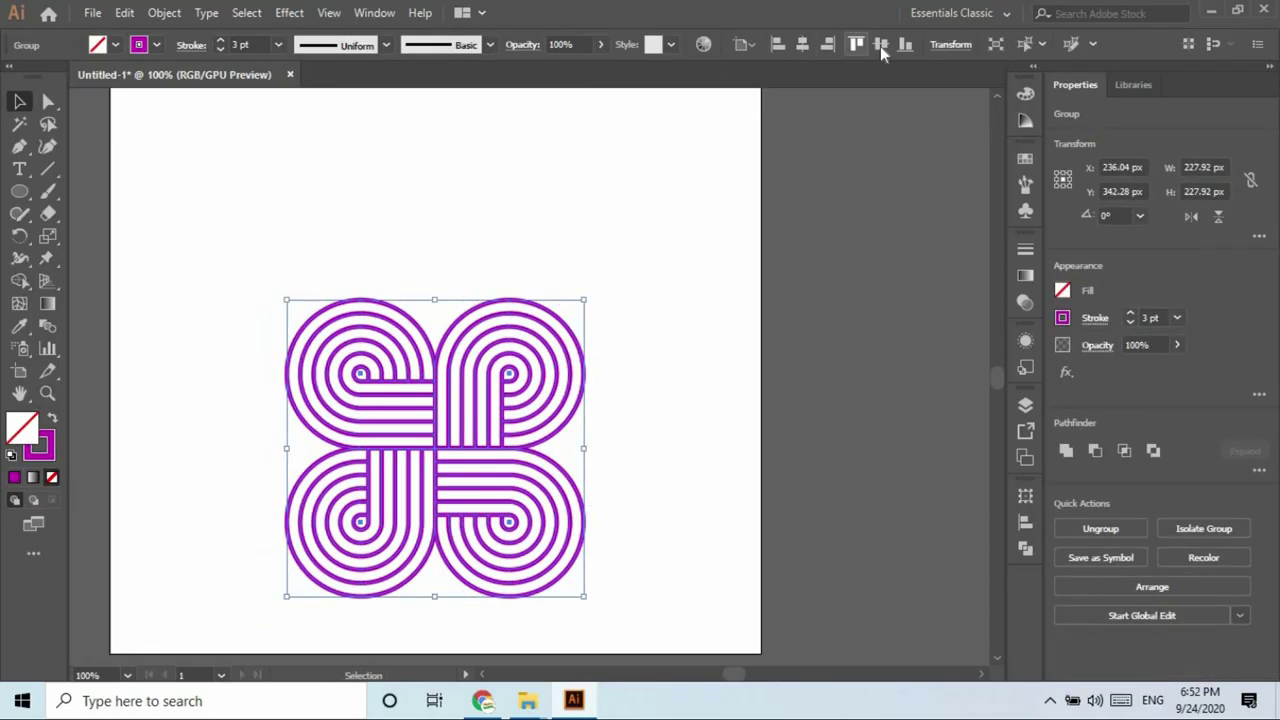
click(880, 46)
click(608, 359)
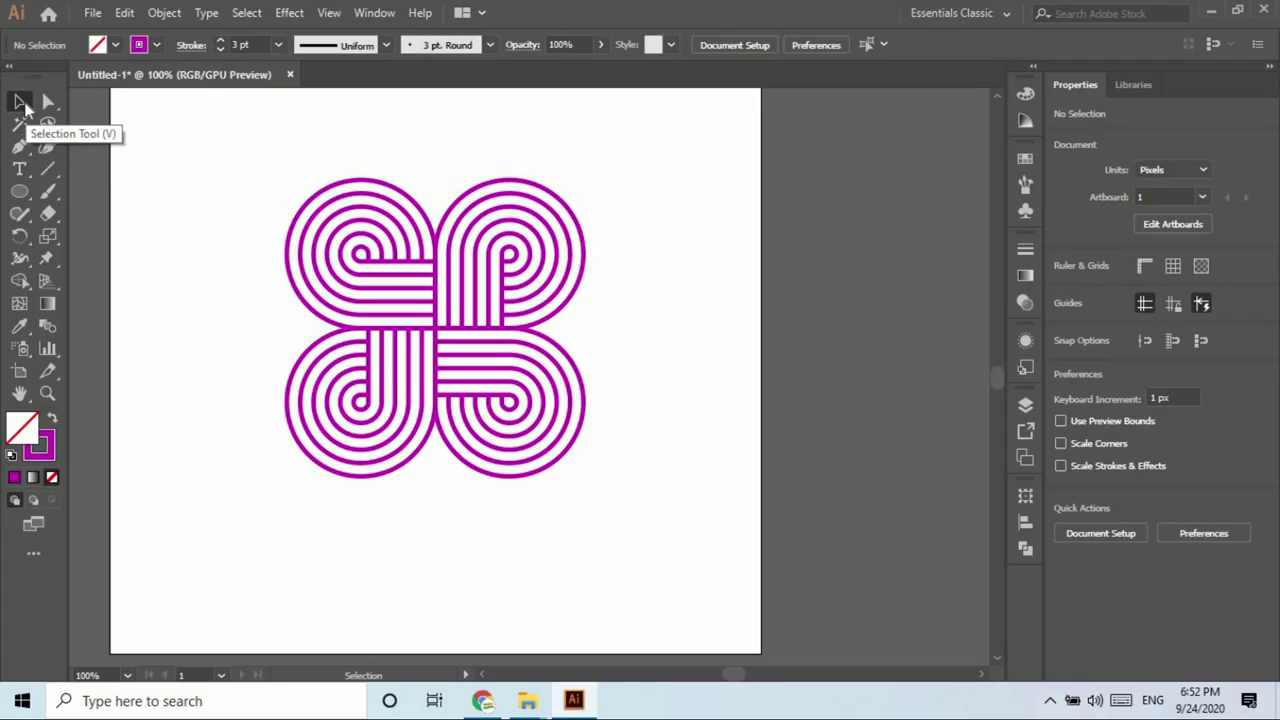
Create a 500 × 500 px rectangle as the background.
drag(19, 191, 100, 188)
click(215, 178)
text(500)
key(Tab)
text(5)
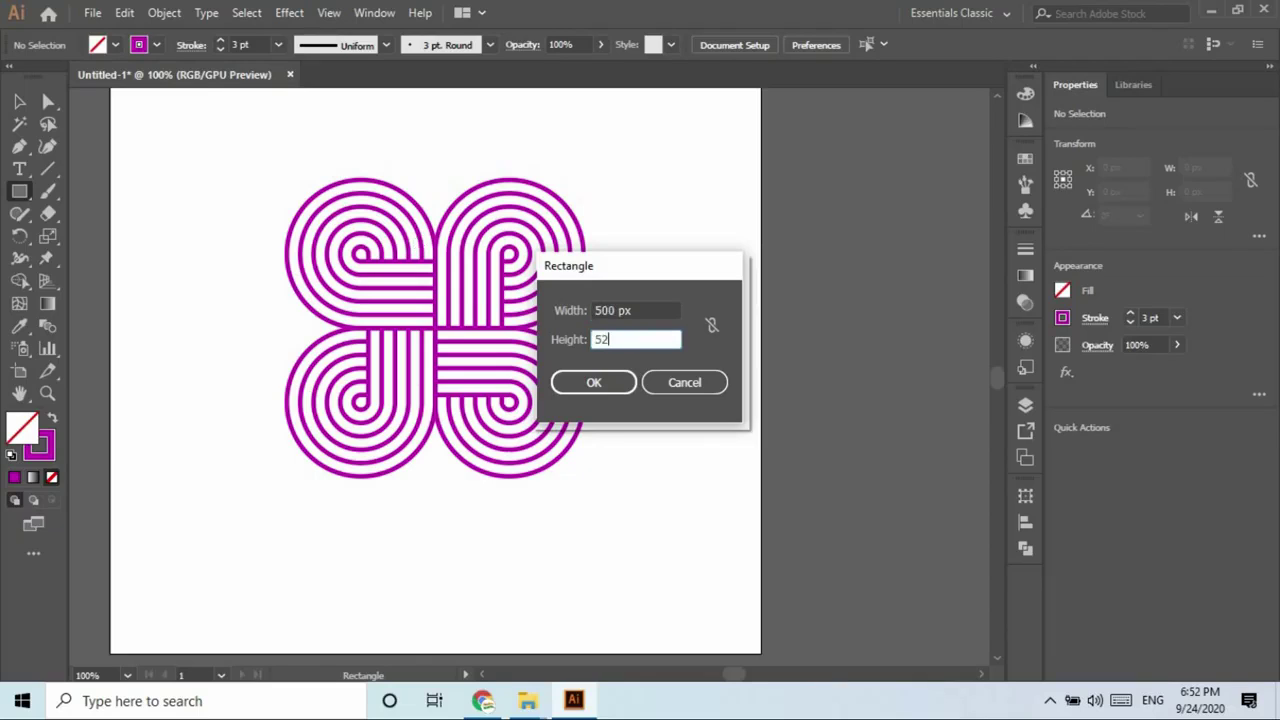
text(00)
key(Return)
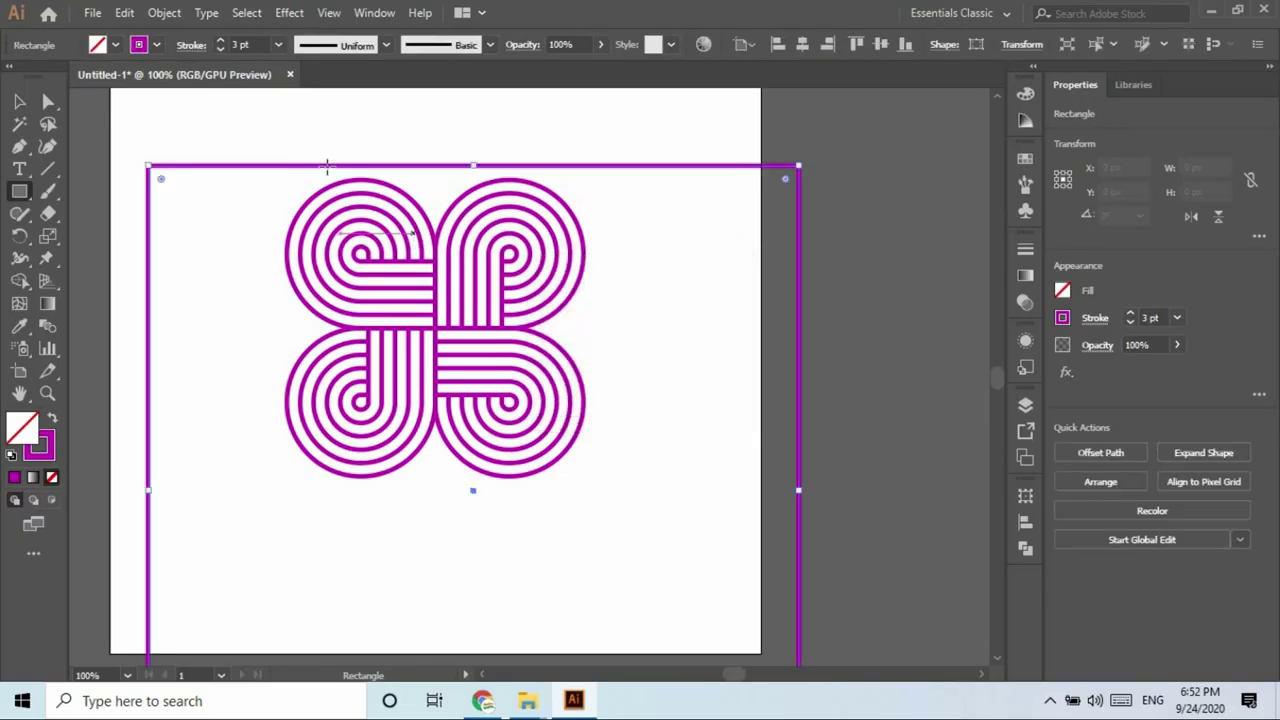
Swap the rectangle's stroke and fill, and set its fill color to light pink F9AFF7.
key(shift+x)
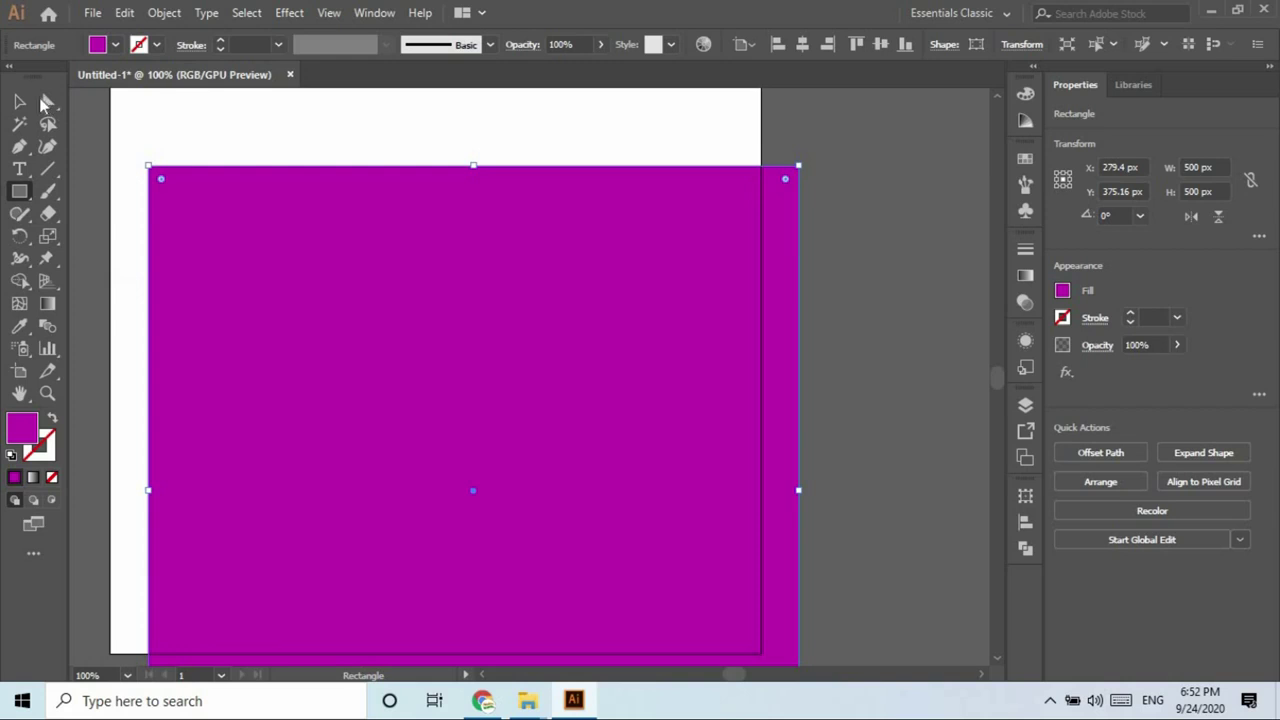
key(v)
double_click(22, 428)
drag(743, 266, 796, 260)
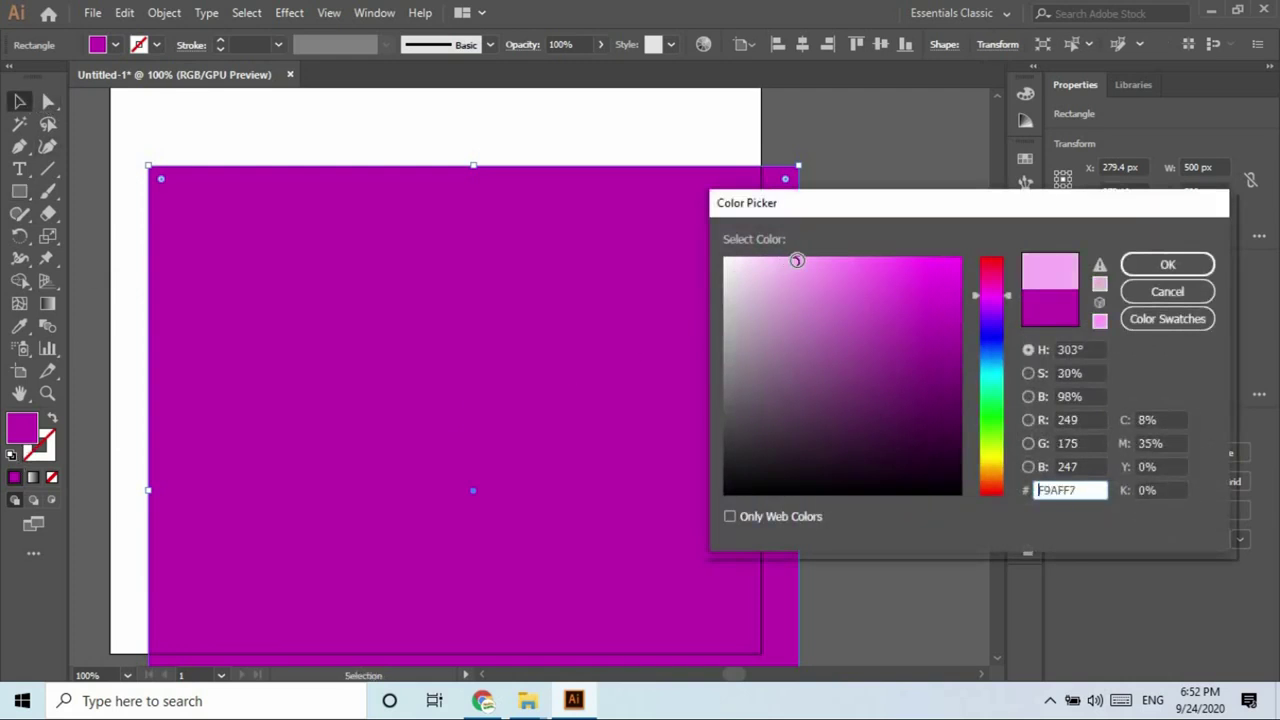
click(1148, 264)
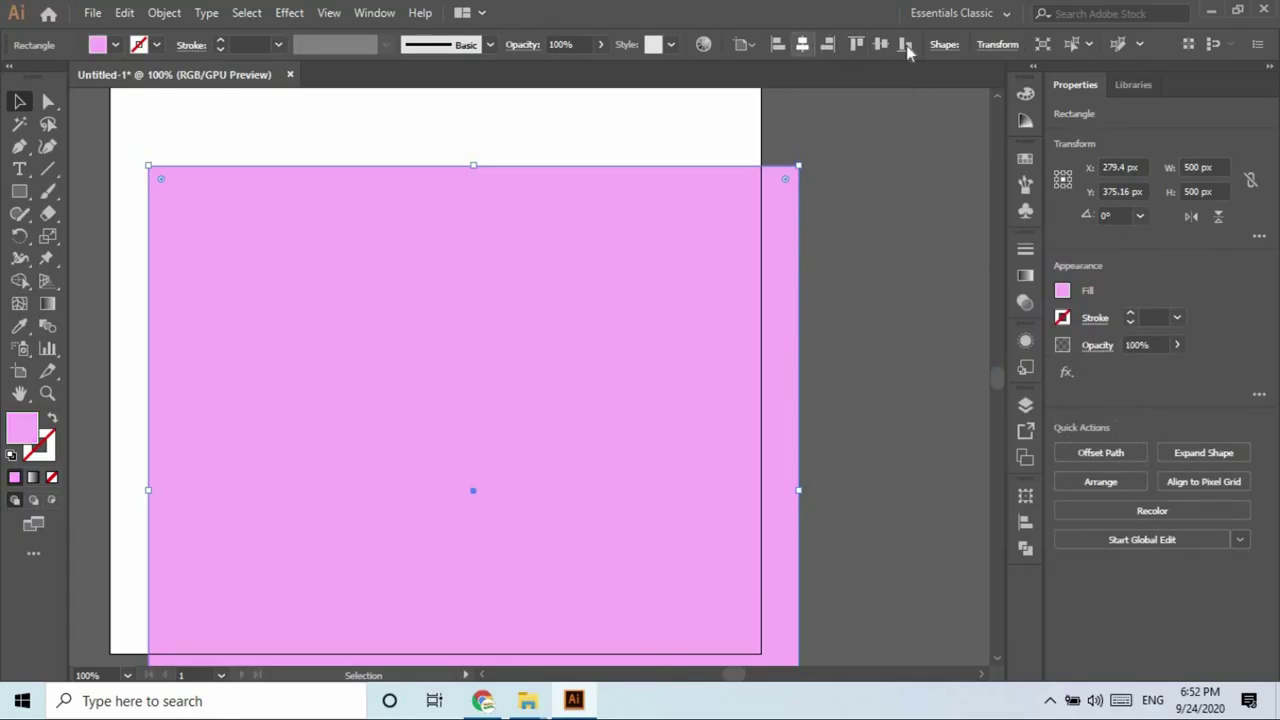
Center the pink rectangle on the artboard in both directions, send it behind the motif, and deselect it.
click(802, 44)
click(880, 44)
key(ctrl+shift+bracketleft)
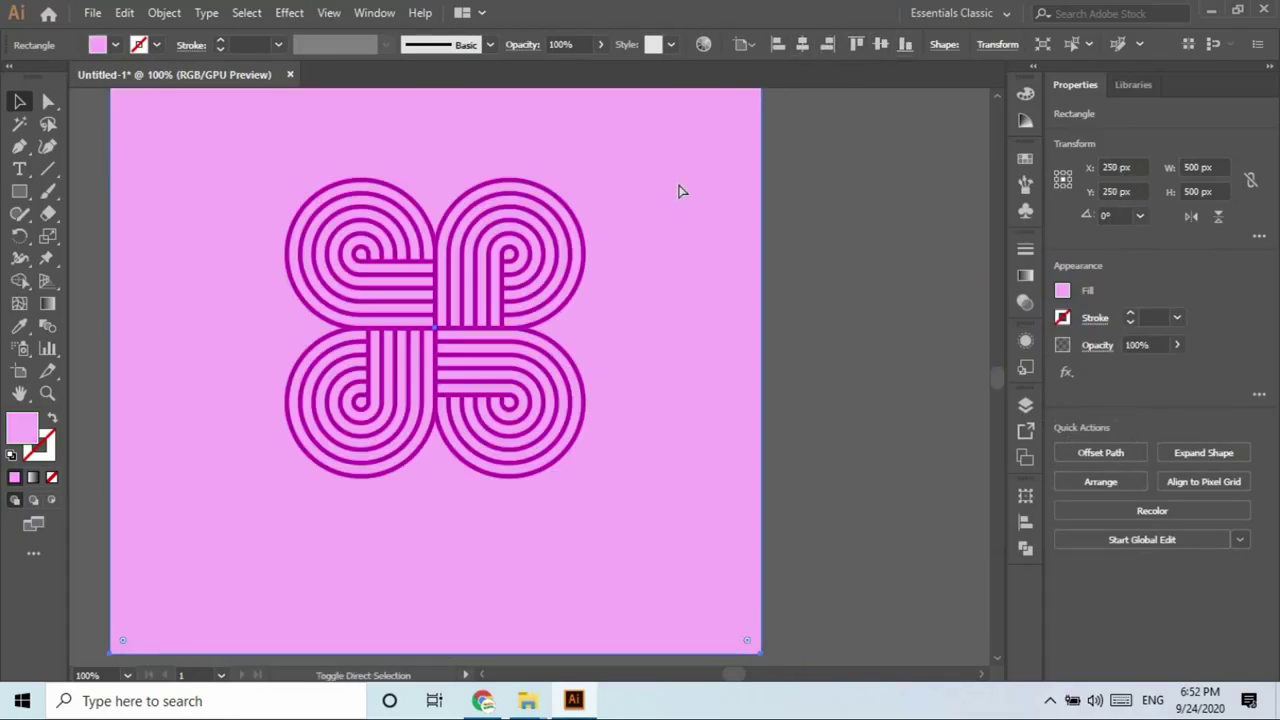
key(ctrl+0)
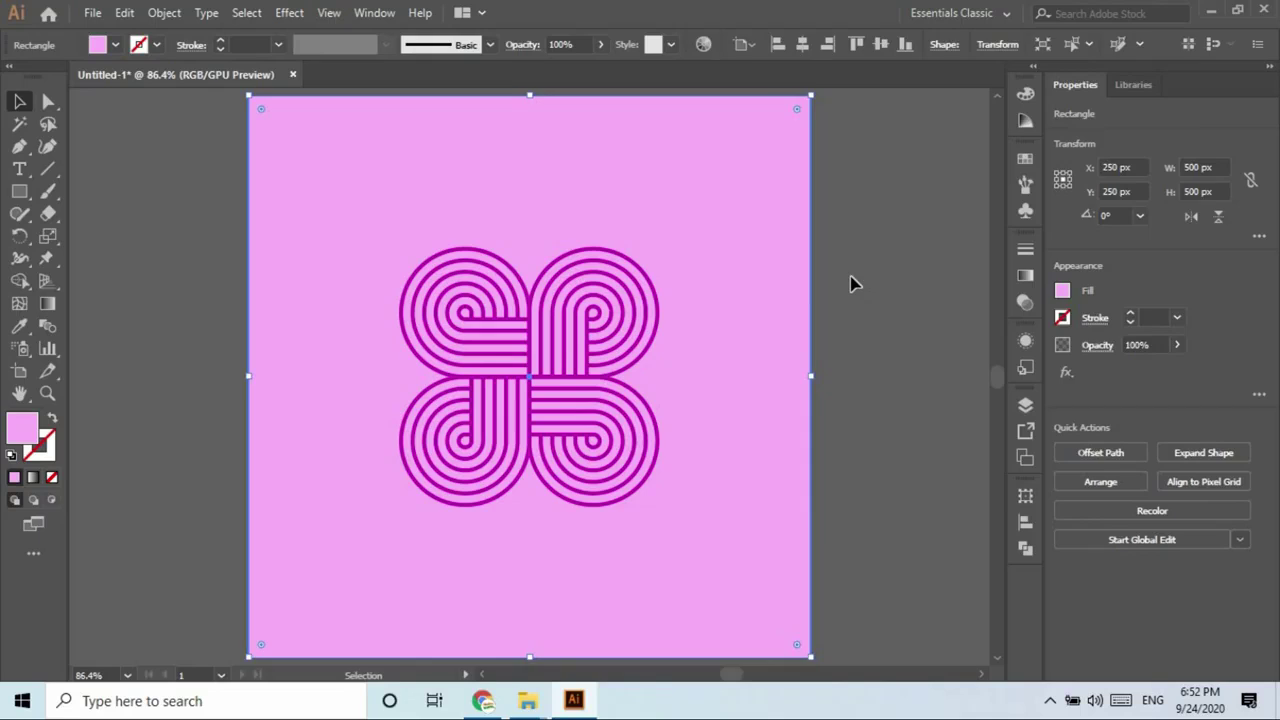
click(850, 284)
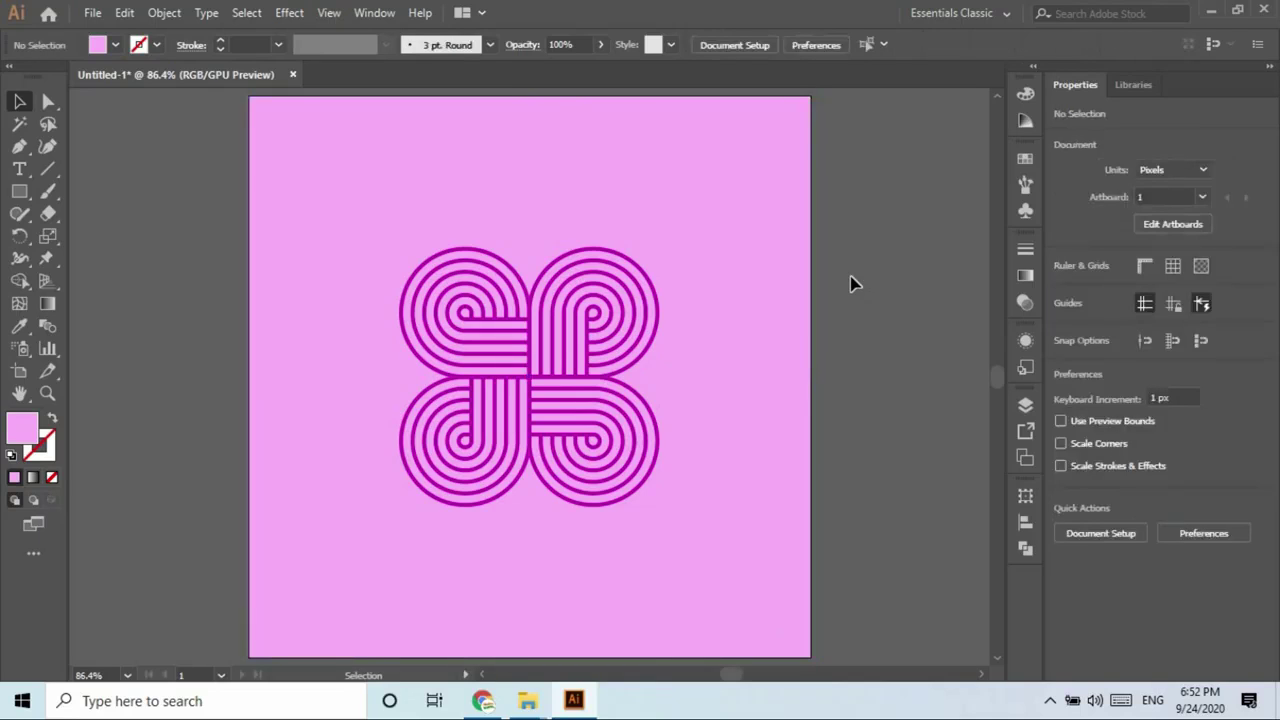
Try 50% opacity on the pink background rectangle, set it to 70% instead, and deselect it.
click(777, 334)
click(577, 38)
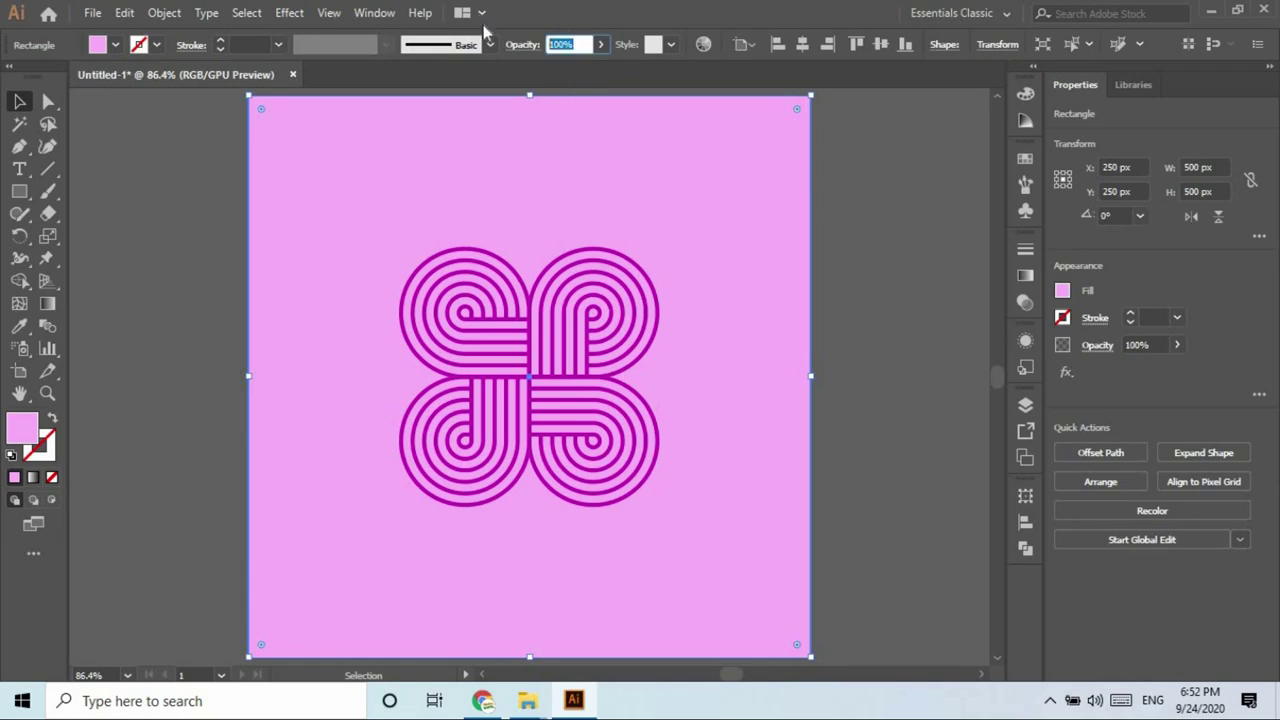
text(50)
key(Tab)
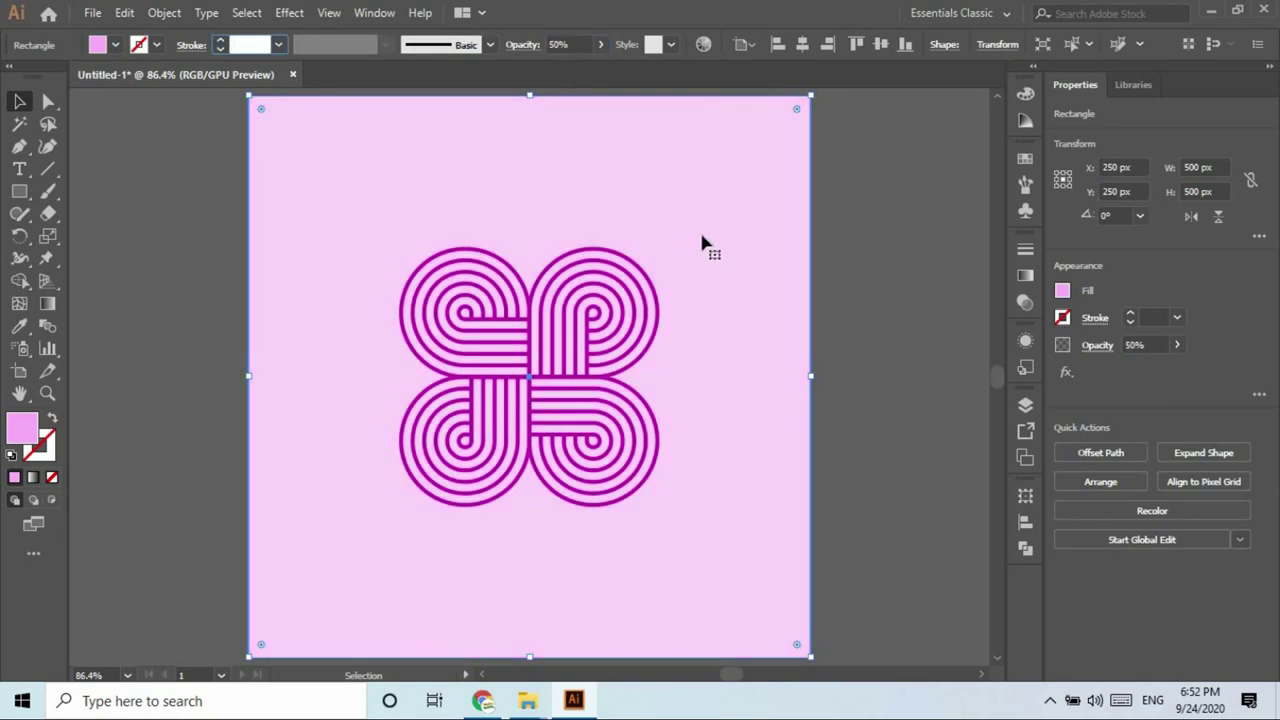
key(shift+Tab)
text(70)
key(Tab)
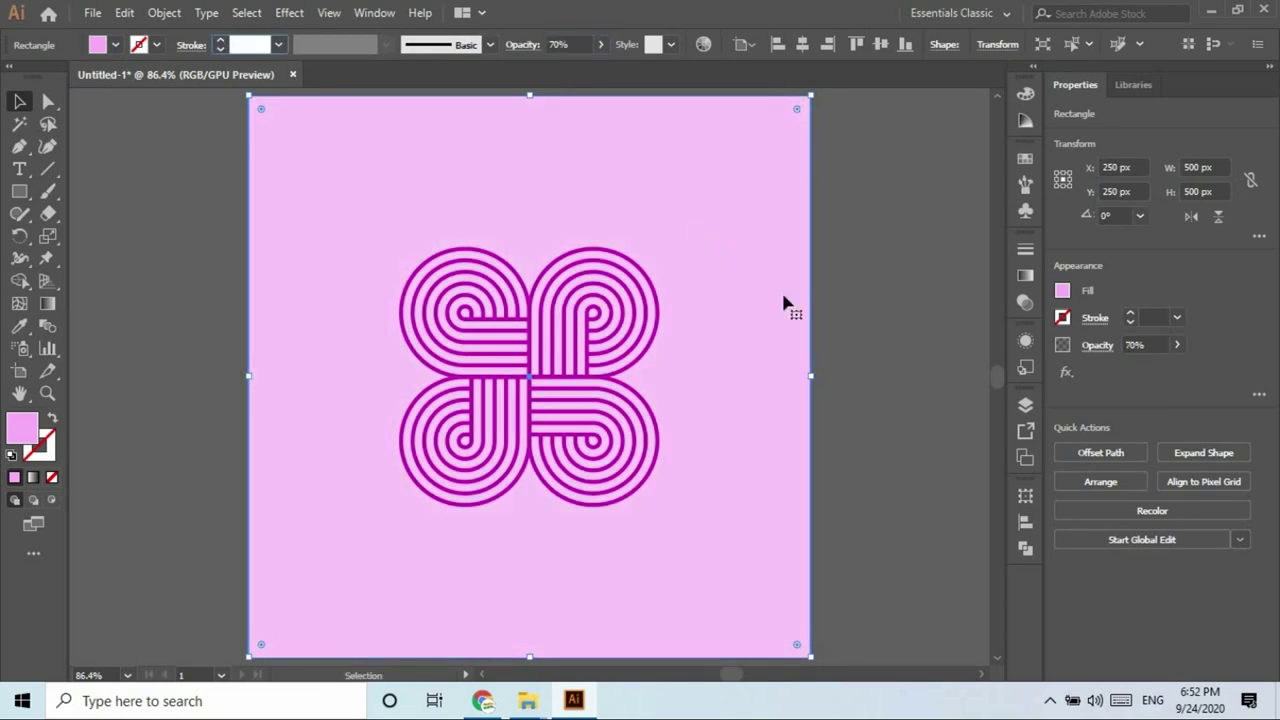
click(893, 325)
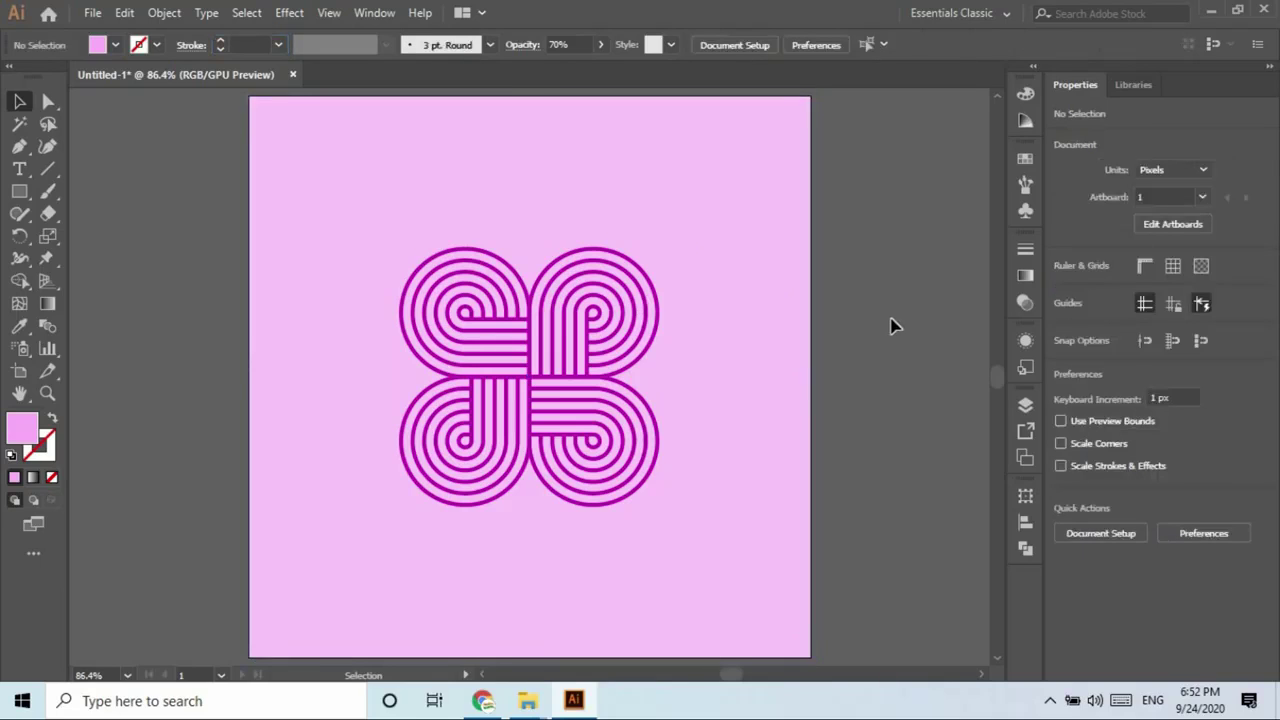